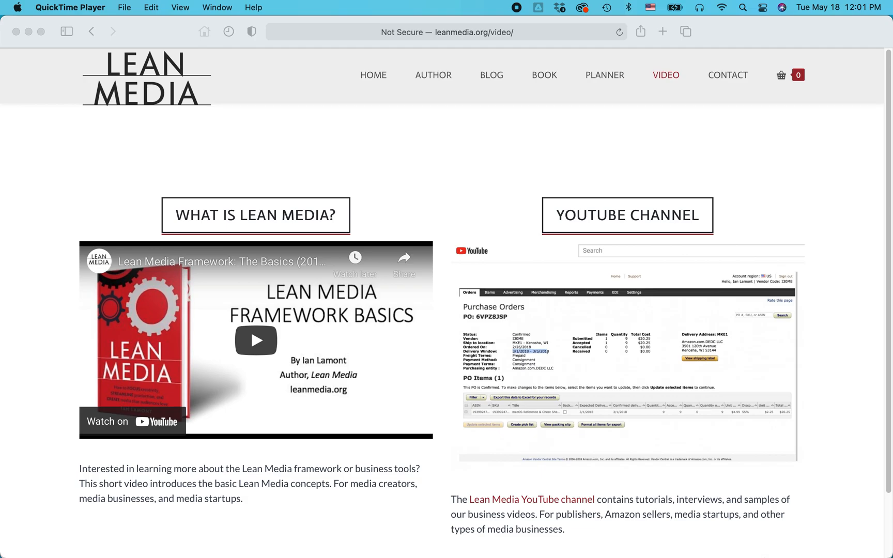
# Switch to Chrome, open canva.com and log in to the existing Canva account
pyautogui.press('super+Tab')
pyautogui.press('super+Tab')
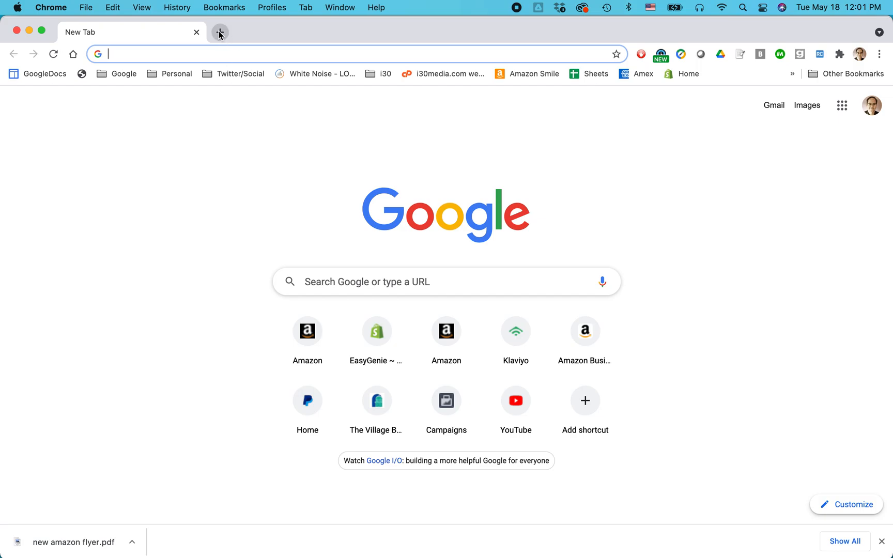
pyautogui.write('canva')
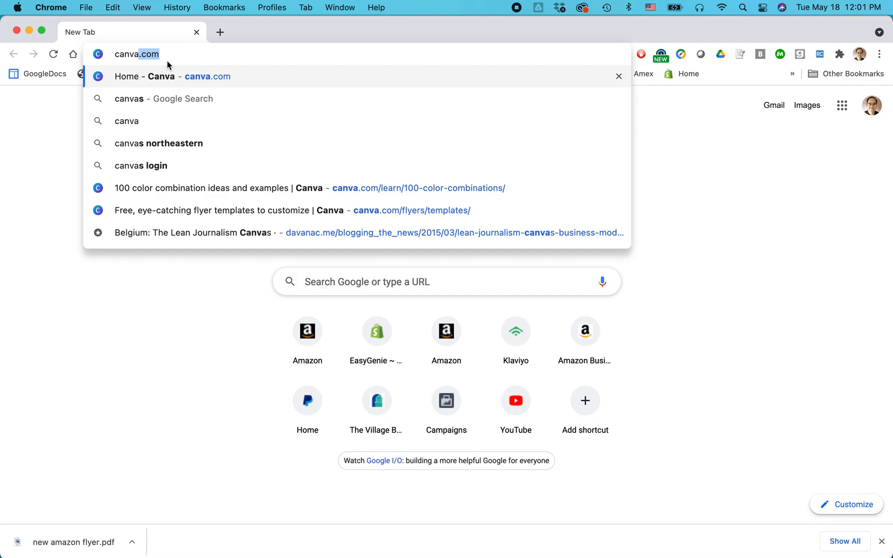
pyautogui.press('Return')
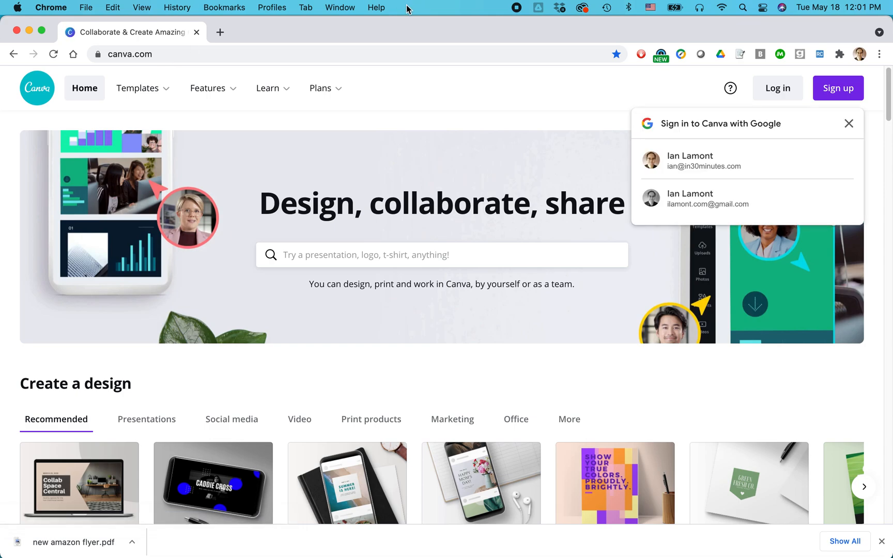
pyautogui.click(784, 88)
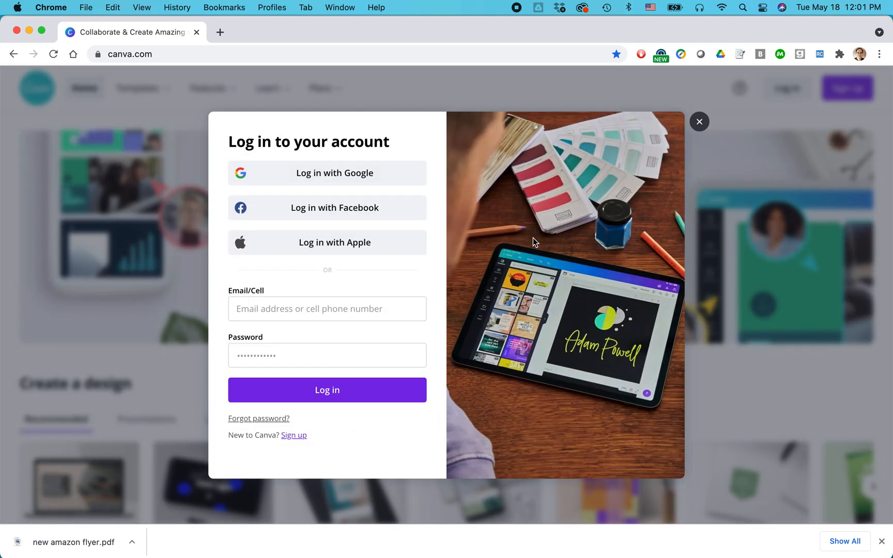
pyautogui.click(326, 396)
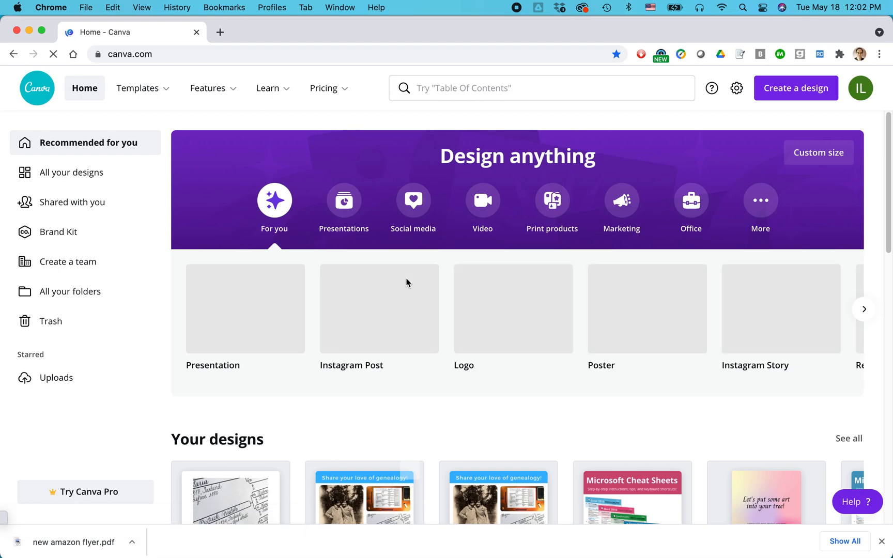
# Open the EasyGenie Half Flyer URL design from the recent designs and zoom its canvas to 176%
pyautogui.scroll(-5, 407, 283)
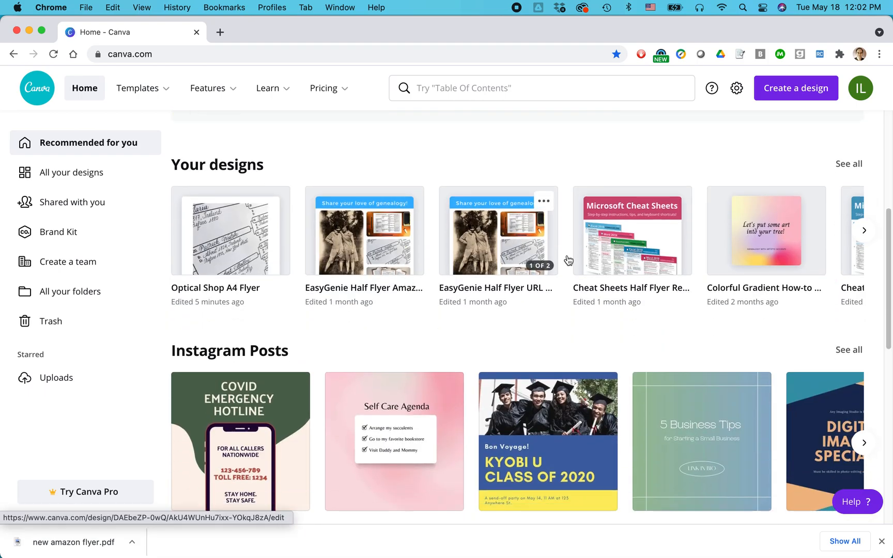
pyautogui.click(488, 239)
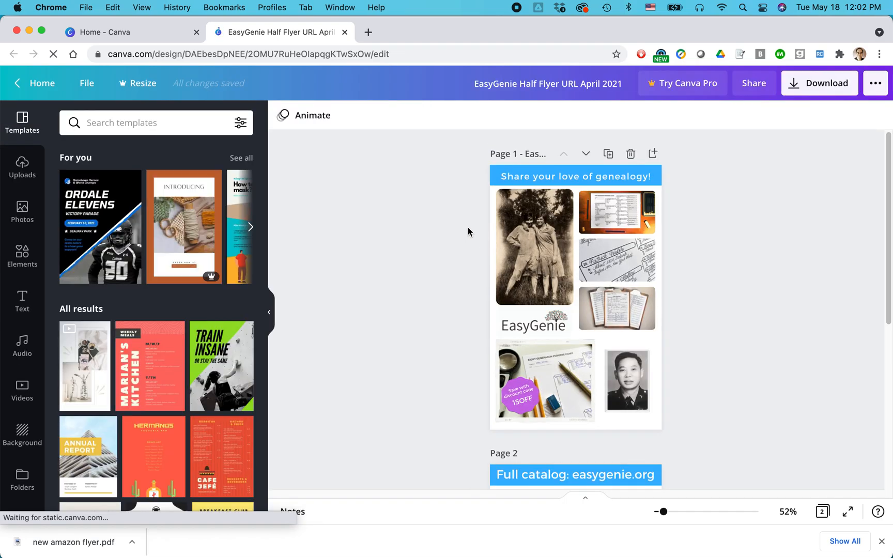
pyautogui.click(674, 514)
pyautogui.moveTo(678, 517)
pyautogui.mouseDown()
pyautogui.moveTo(701, 512)
pyautogui.moveTo(689, 512)
pyautogui.mouseUp()
# Review both pages of the EasyGenie flyer, from the photos and discount badge to the product descriptions and quote, and close the design
pyautogui.scroll(5, 653, 372)
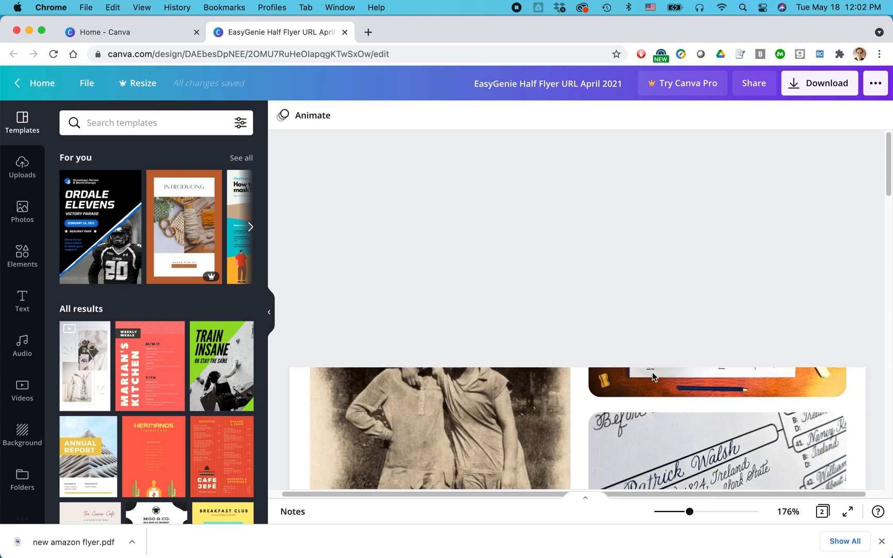
pyautogui.scroll(-6, 653, 372)
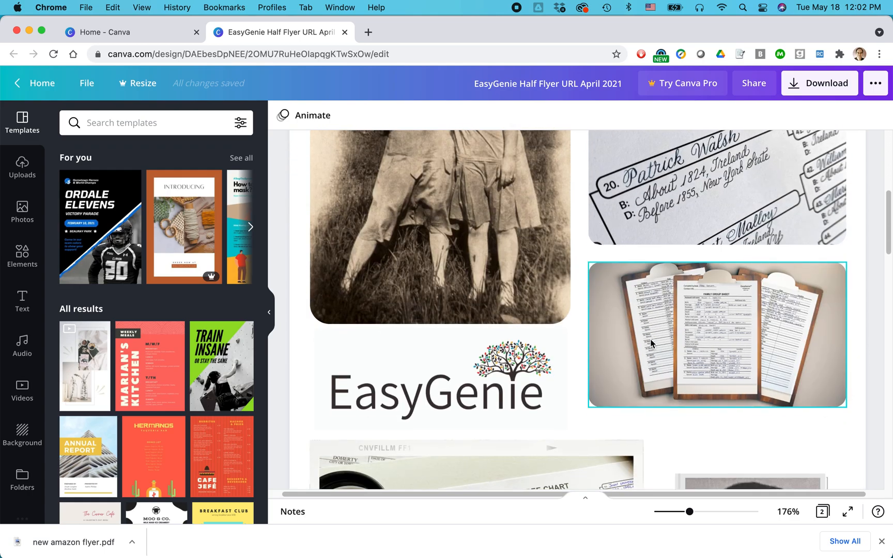
pyautogui.scroll(-5, 651, 339)
pyautogui.scroll(-4, 650, 338)
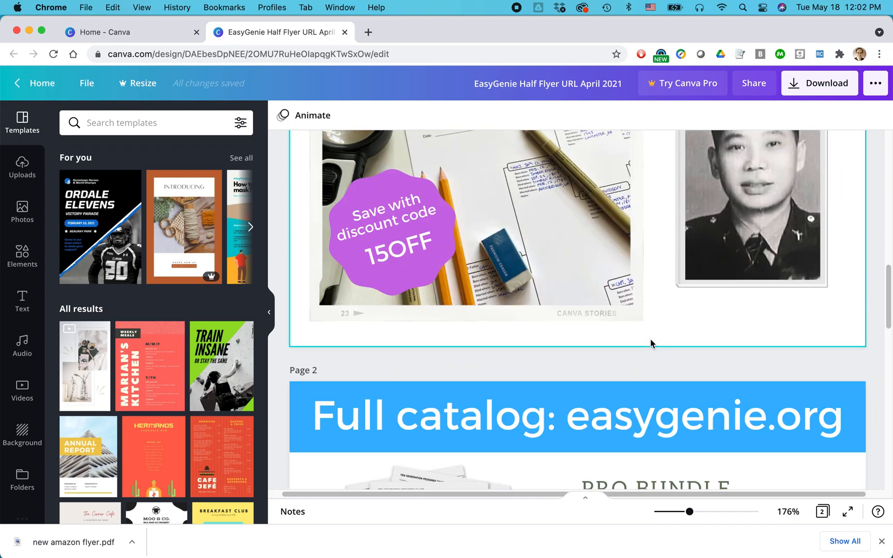
pyautogui.scroll(1, 650, 338)
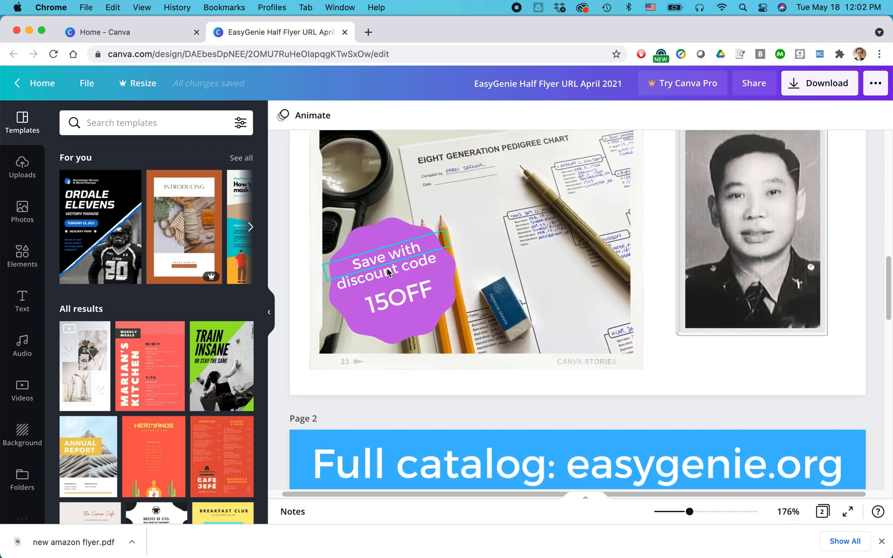
pyautogui.scroll(-5, 578, 282)
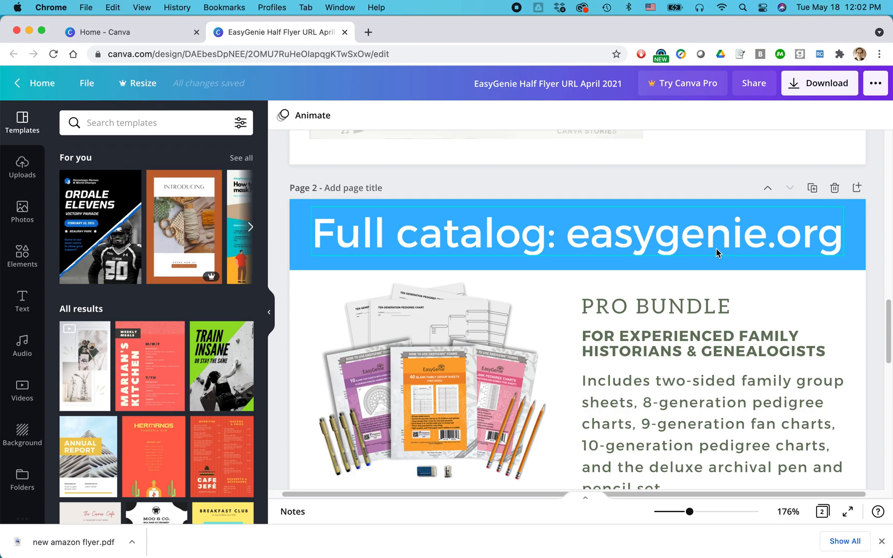
pyautogui.scroll(-10, 716, 249)
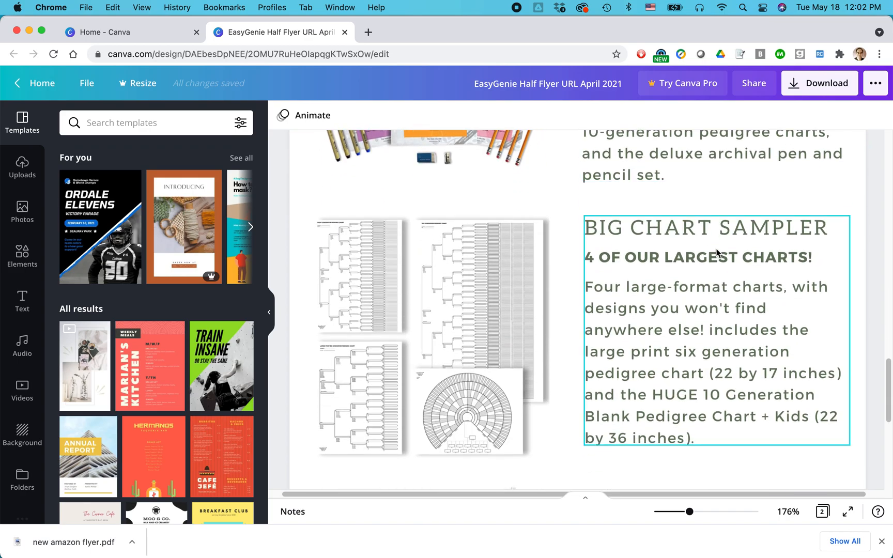
pyautogui.scroll(-10, 717, 248)
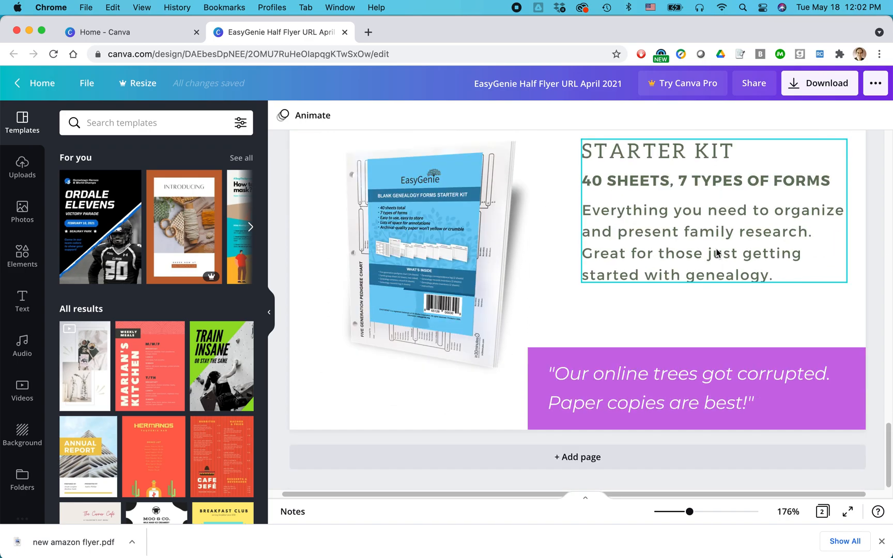
pyautogui.scroll(3, 716, 252)
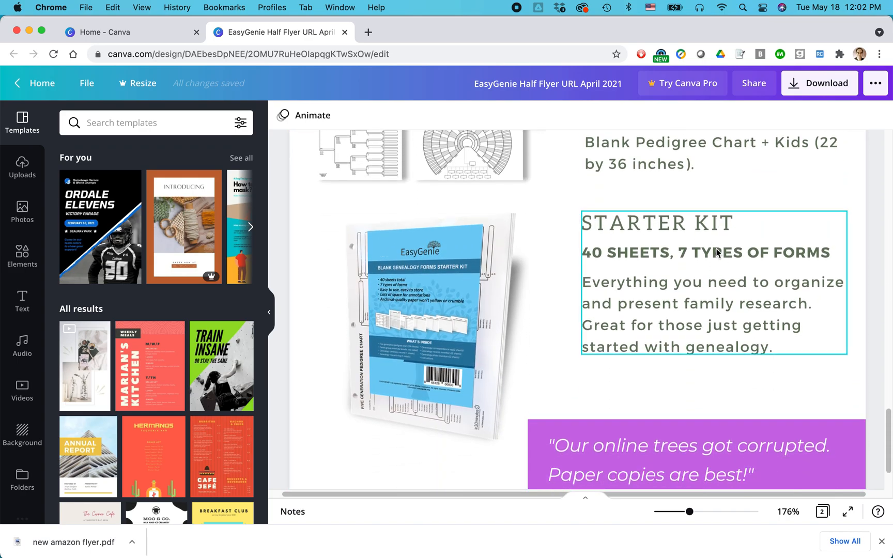
pyautogui.scroll(-3, 717, 252)
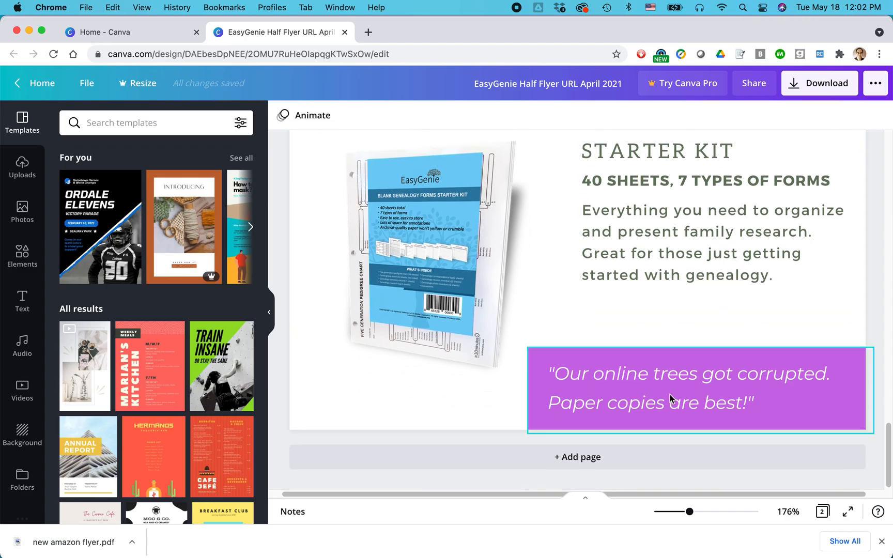
pyautogui.scroll(10, 670, 394)
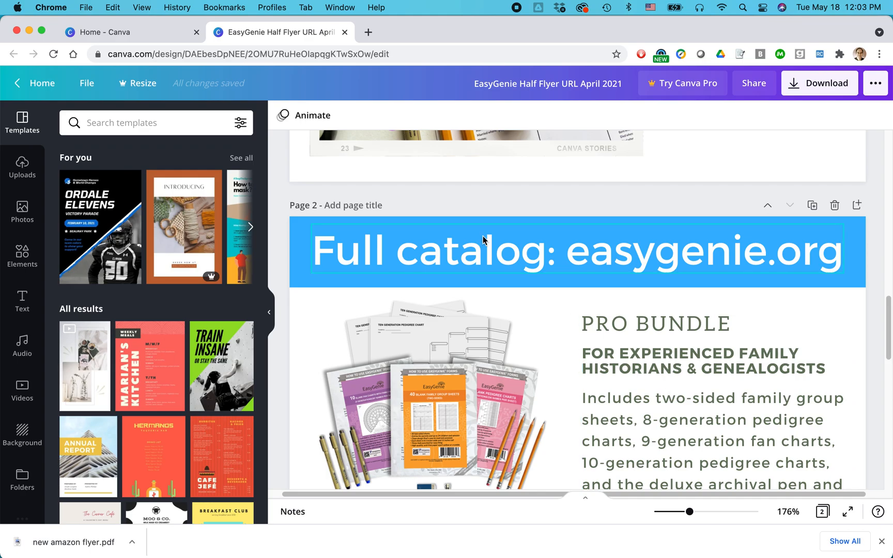
pyautogui.click(345, 32)
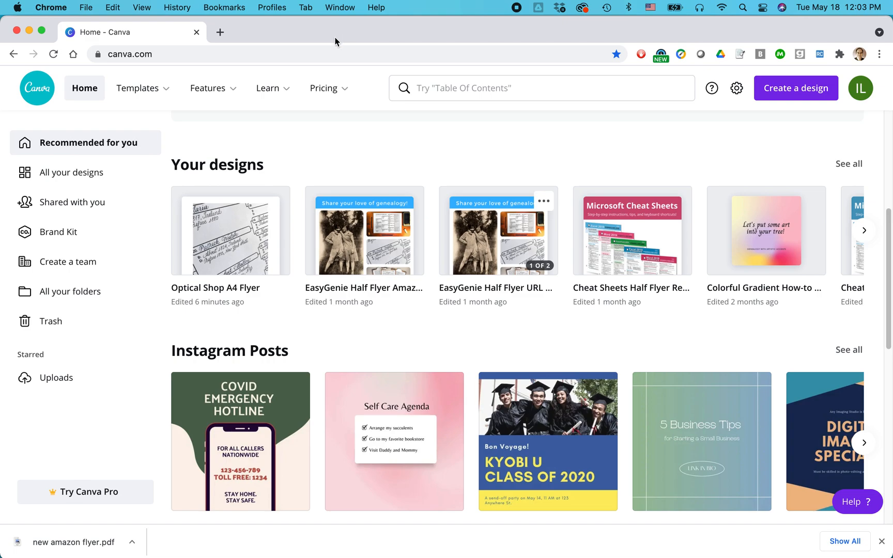
# Open the Flyers category of the Marketing templates
pyautogui.moveTo(171, 92)
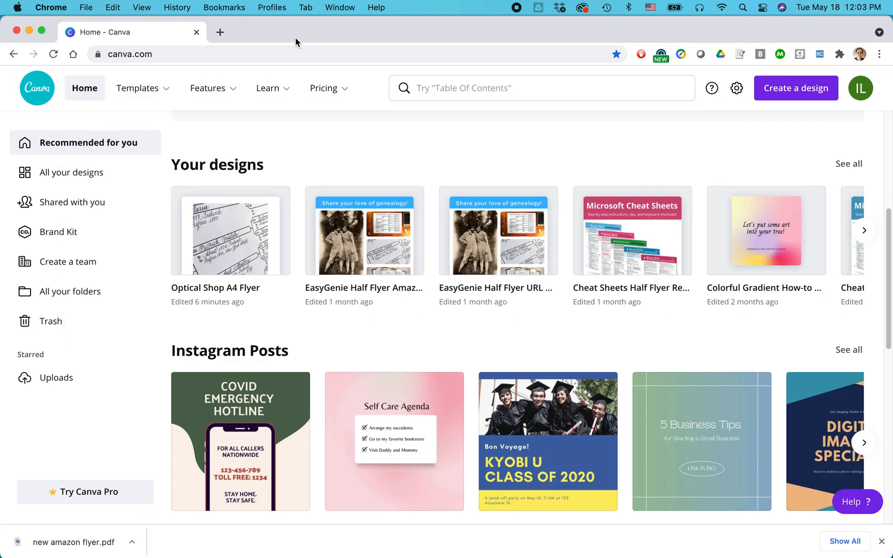
pyautogui.click(167, 91)
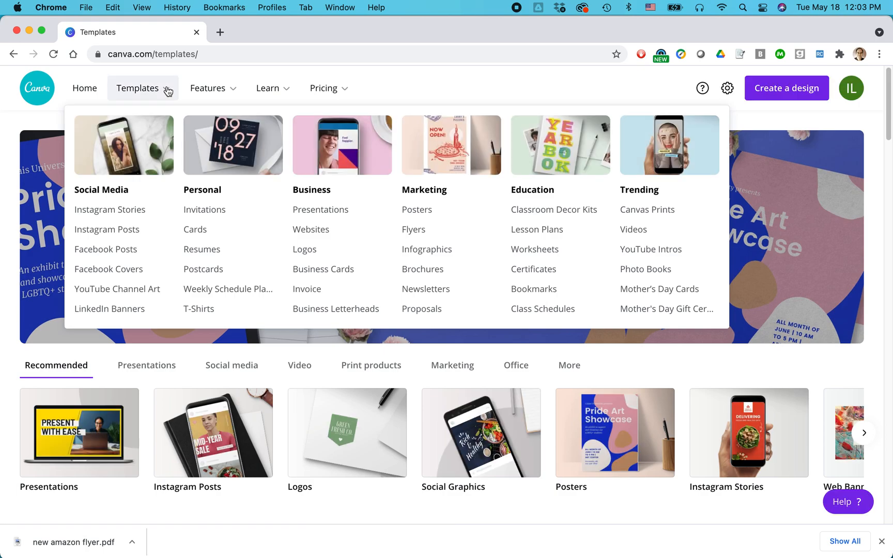
pyautogui.click(413, 229)
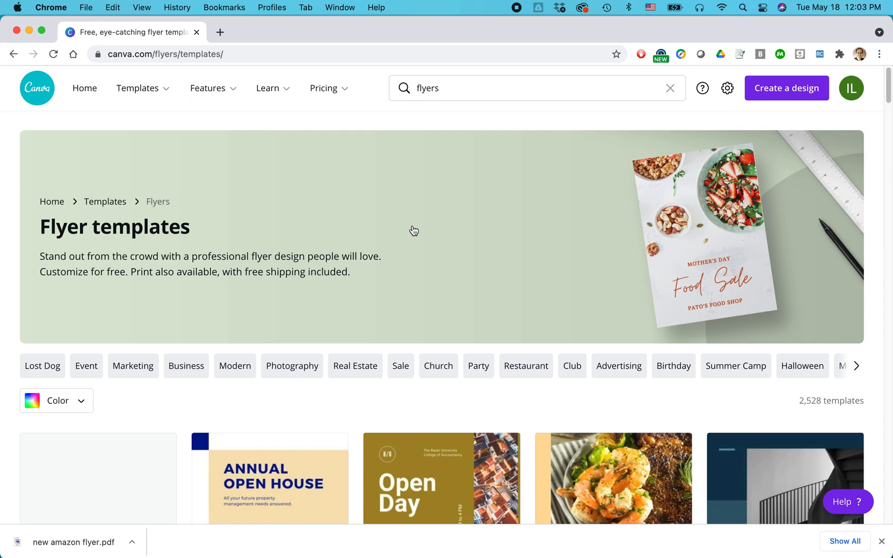
# Browse the flyer templates and add the free "kaffe:" coffee shop flyer to the likes
pyautogui.scroll(-3, 414, 230)
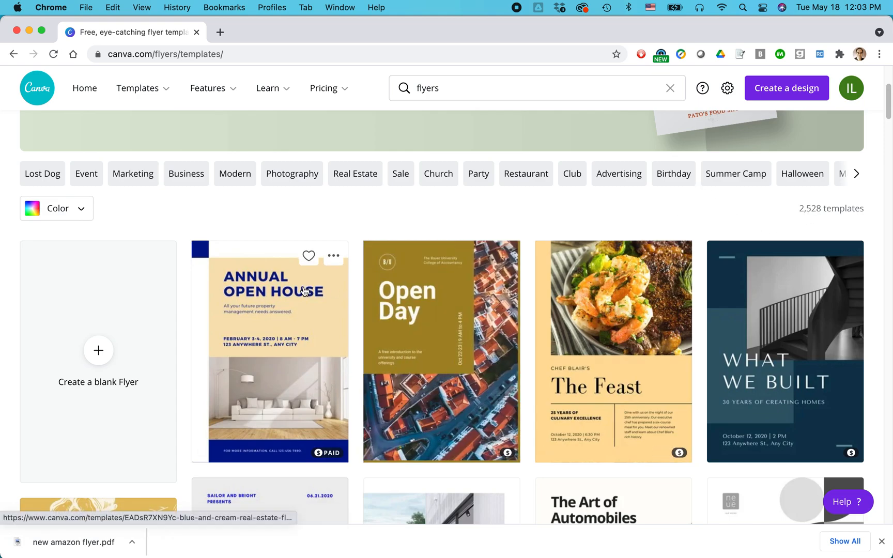
pyautogui.scroll(-5, 310, 291)
pyautogui.scroll(-2, 303, 287)
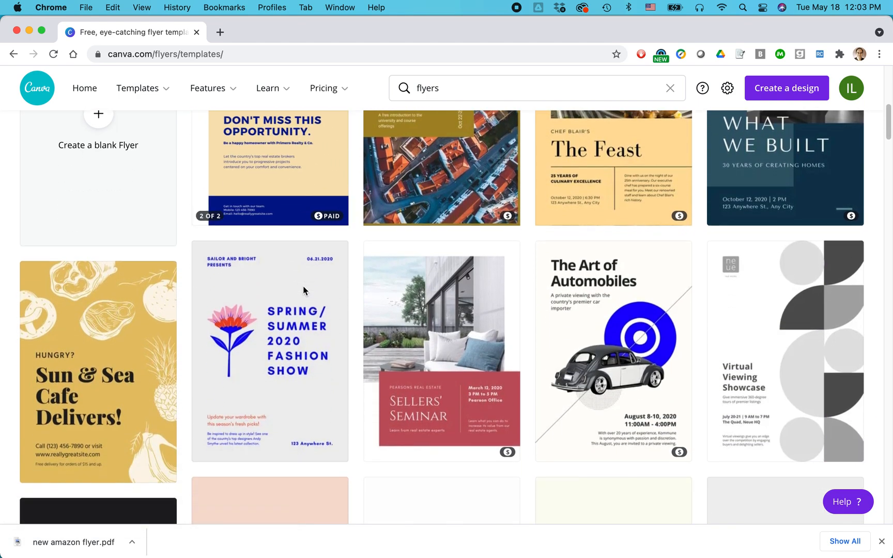
pyautogui.moveTo(767, 385)
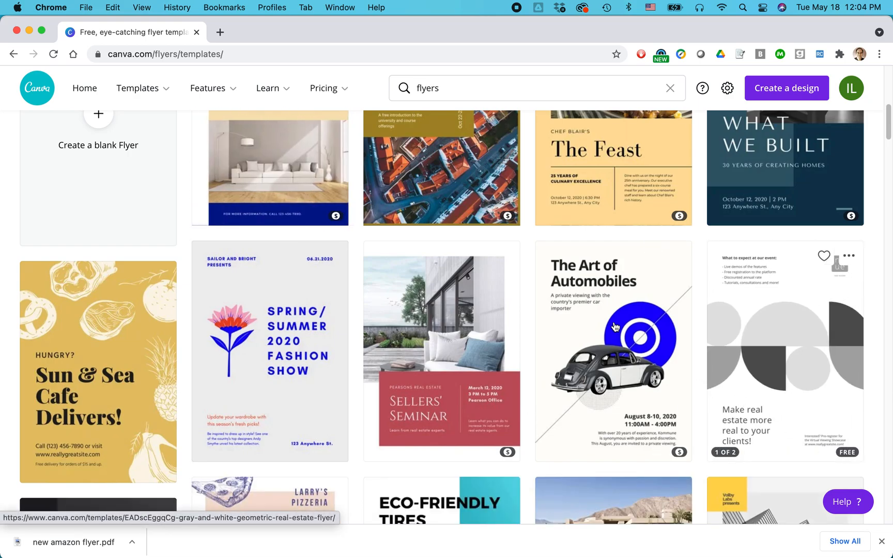
pyautogui.scroll(-8, 599, 296)
pyautogui.scroll(-1, 600, 296)
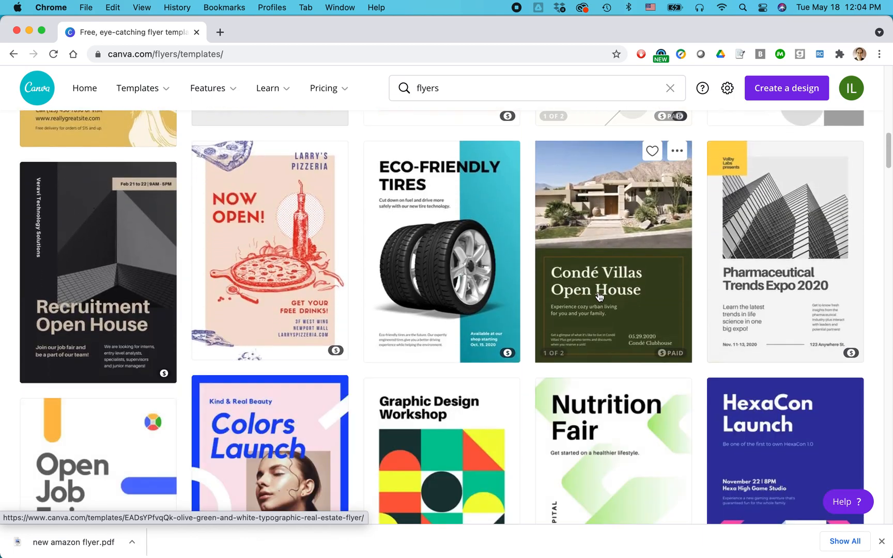
pyautogui.scroll(-3, 599, 297)
pyautogui.scroll(-2, 600, 296)
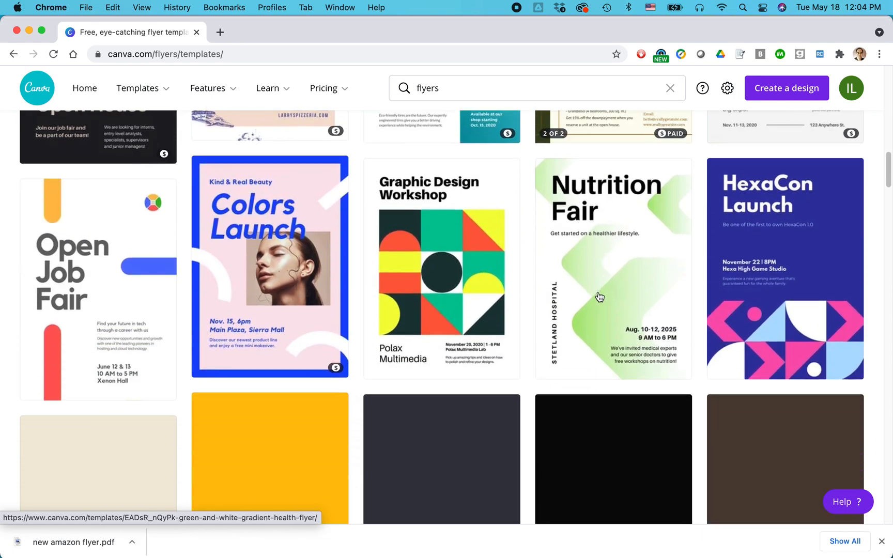
pyautogui.scroll(-8, 599, 296)
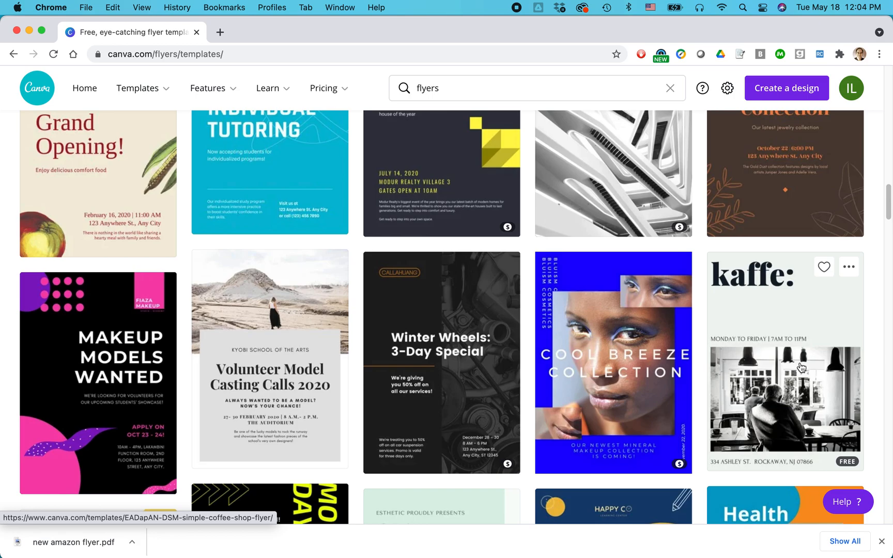
pyautogui.click(824, 267)
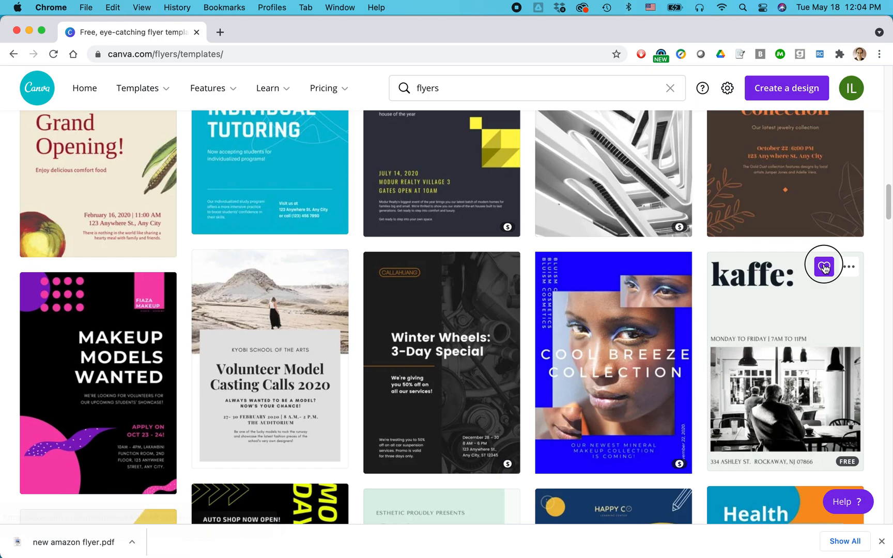
# Find the Optical Shop A4 Flyer template, check its listed page size, and start a new design from it
pyautogui.scroll(-5, 788, 296)
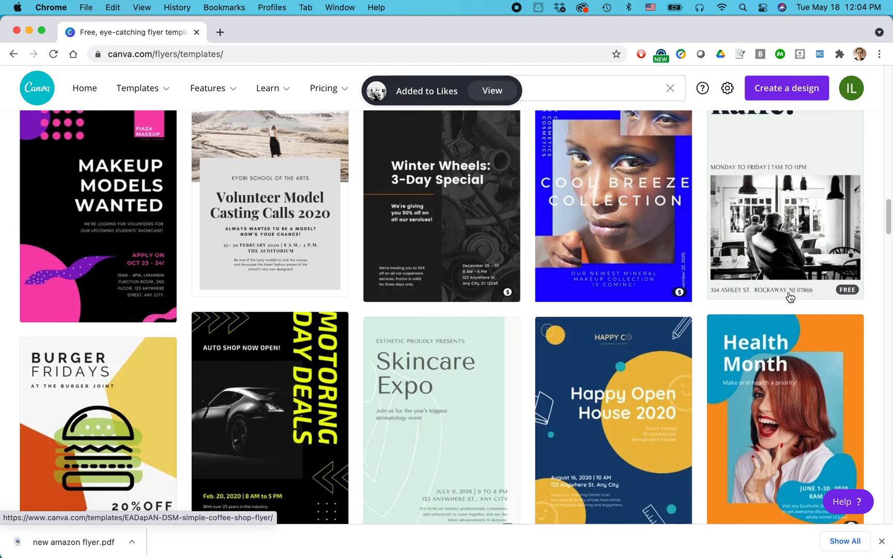
pyautogui.scroll(-2, 789, 297)
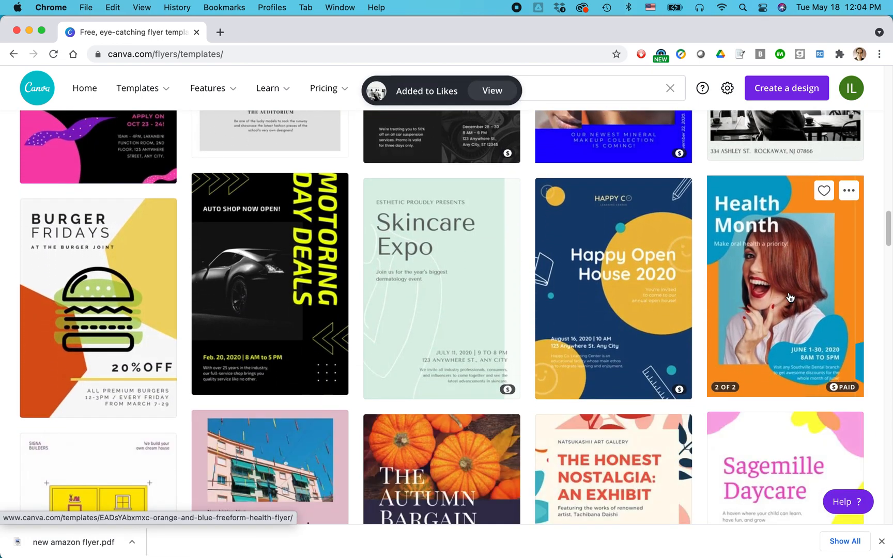
pyautogui.scroll(-5, 790, 298)
pyautogui.scroll(-6, 790, 297)
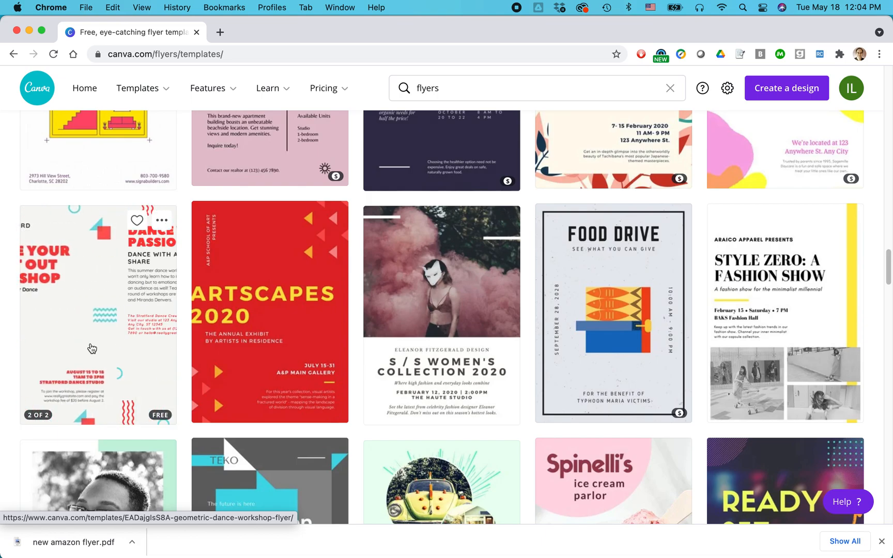
pyautogui.scroll(-5, 91, 348)
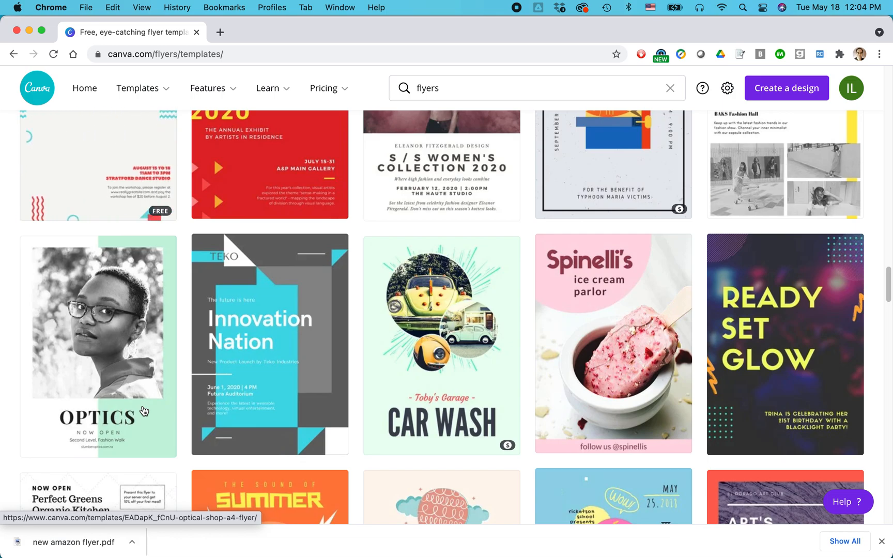
pyautogui.click(143, 410)
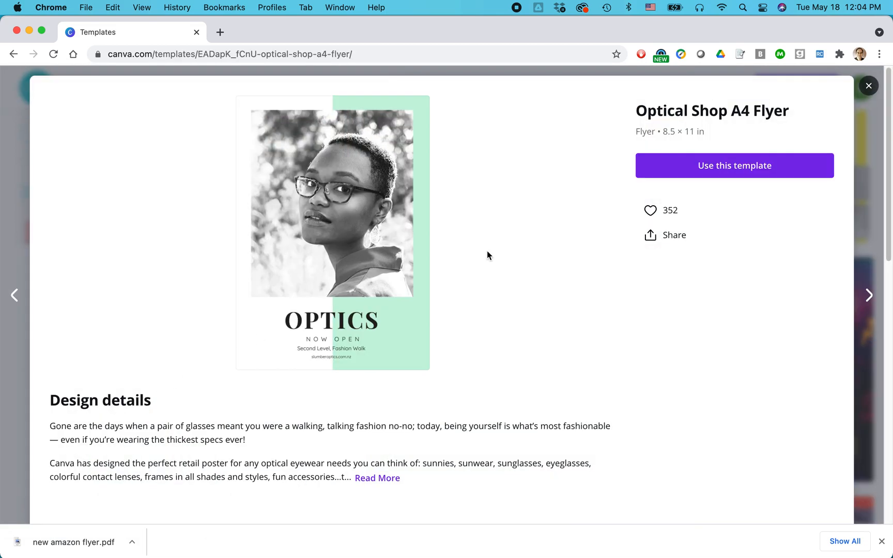
pyautogui.moveTo(637, 131); pyautogui.dragTo(706, 137)
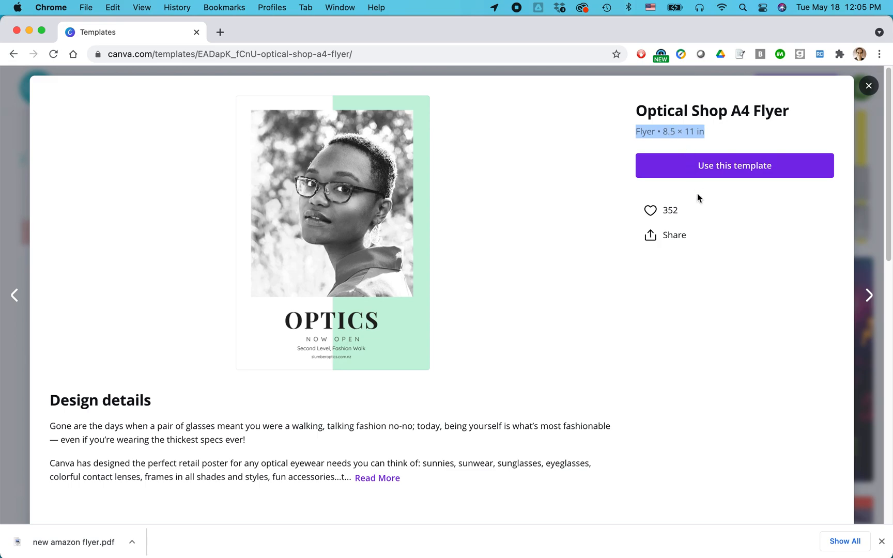
pyautogui.click(717, 172)
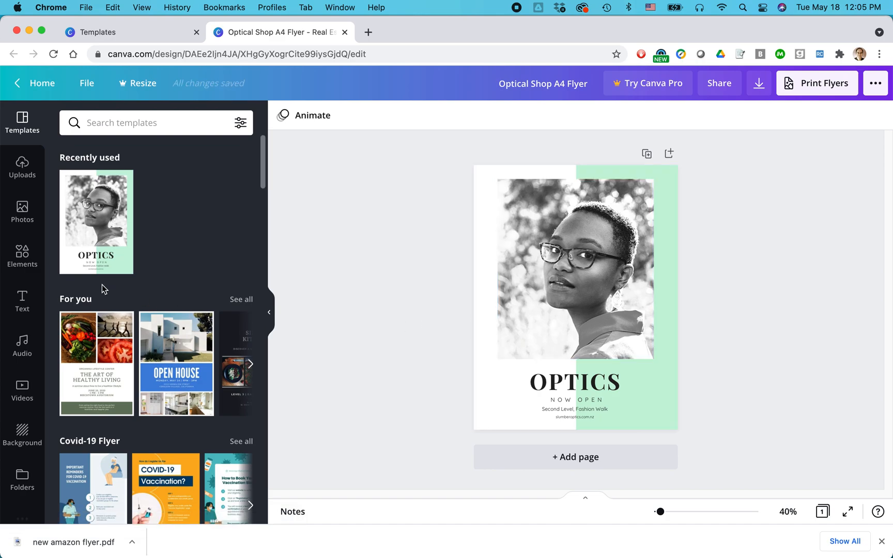
# Look through the trending stock photos and the uploaded images for pictures to use on the flyer
pyautogui.click(21, 212)
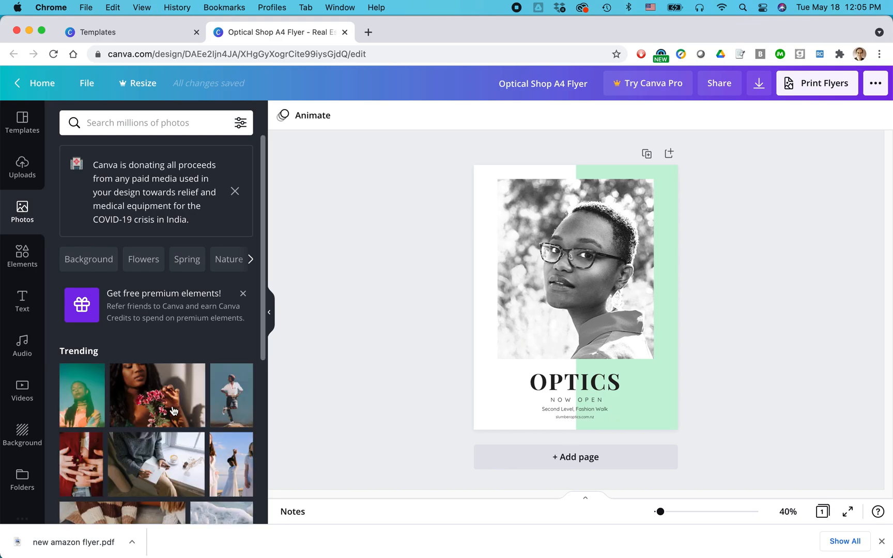
pyautogui.moveTo(153, 413)
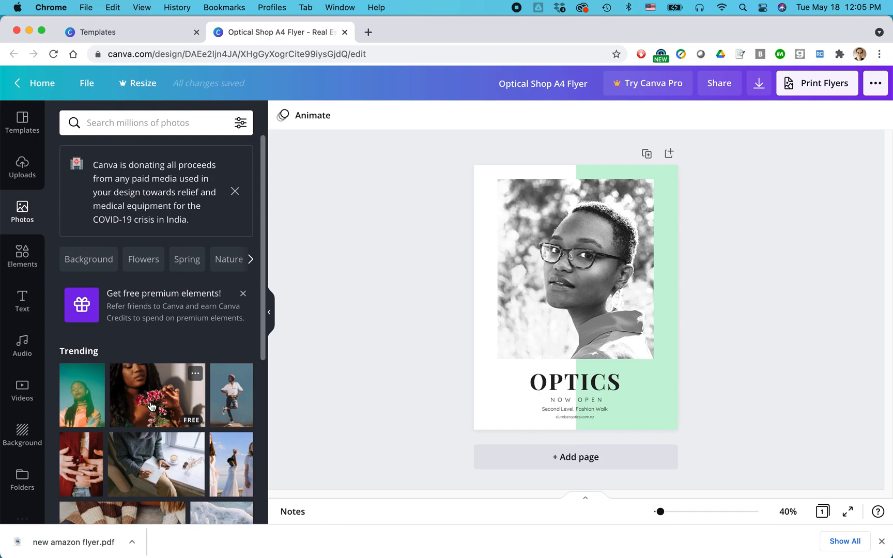
pyautogui.scroll(-3, 151, 405)
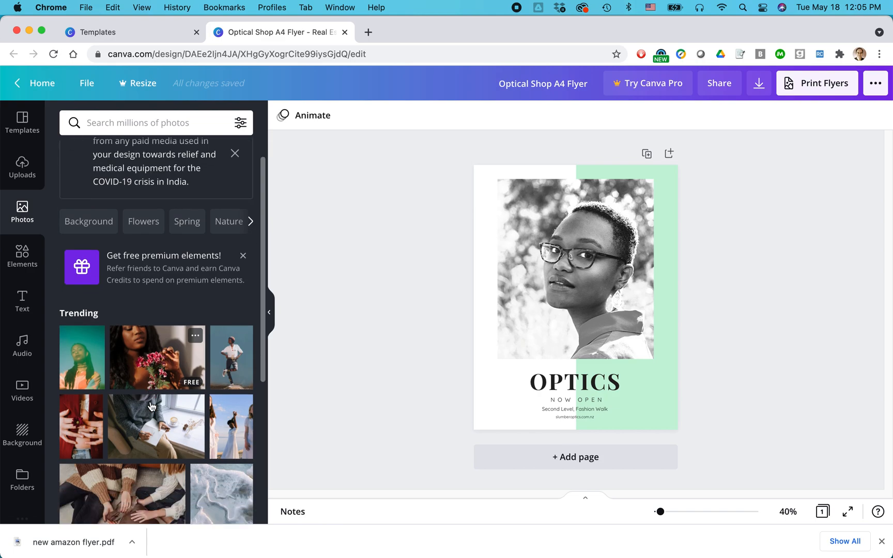
pyautogui.scroll(3, 146, 403)
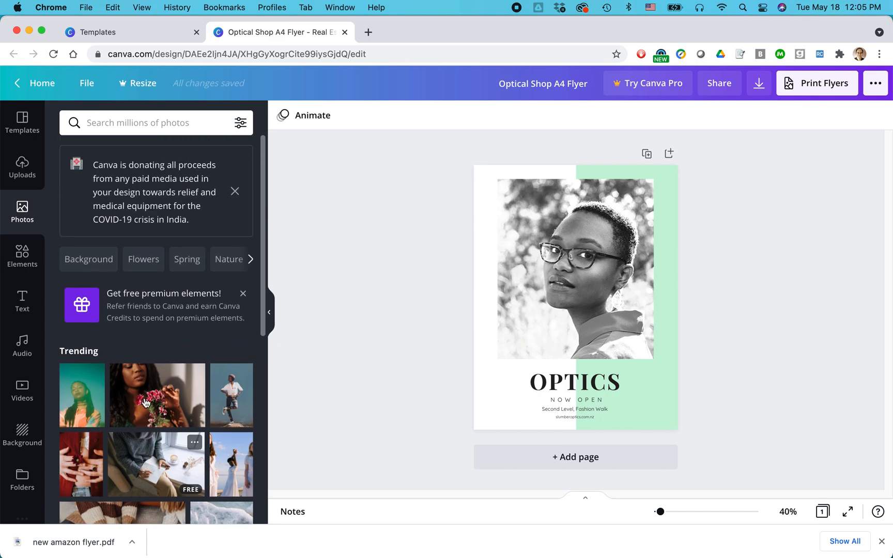
pyautogui.click(18, 174)
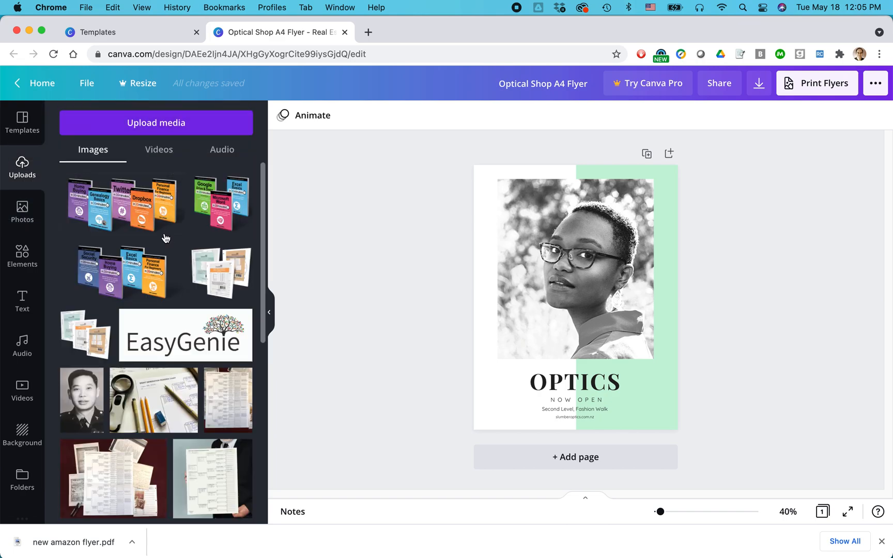
pyautogui.scroll(-1, 165, 239)
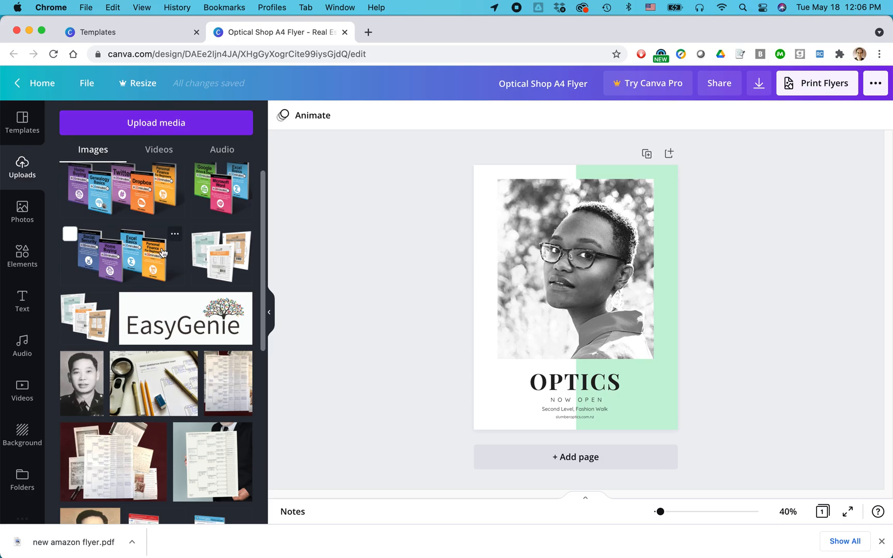
pyautogui.scroll(-10, 172, 252)
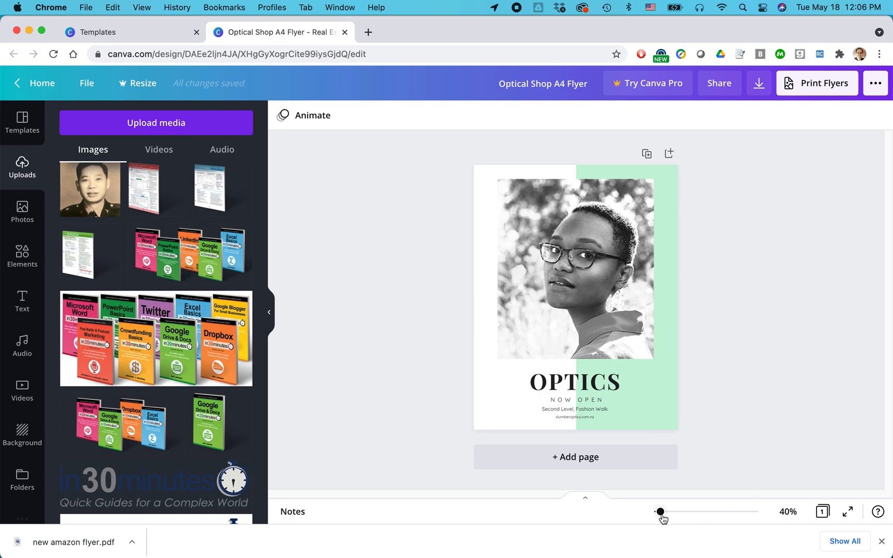
# Delete the black-and-white portrait image from the flyer, keeping its picture frame
pyautogui.moveTo(663, 516); pyautogui.dragTo(666, 511)
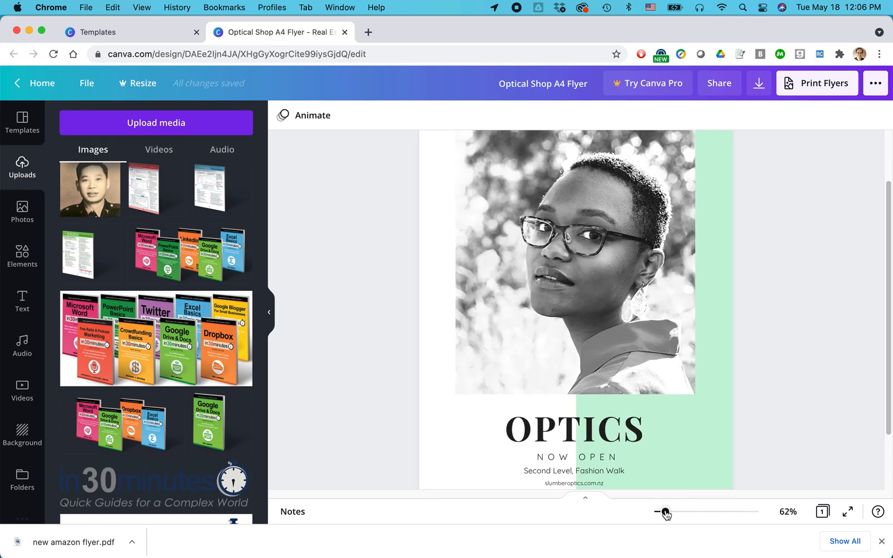
pyautogui.click(615, 321)
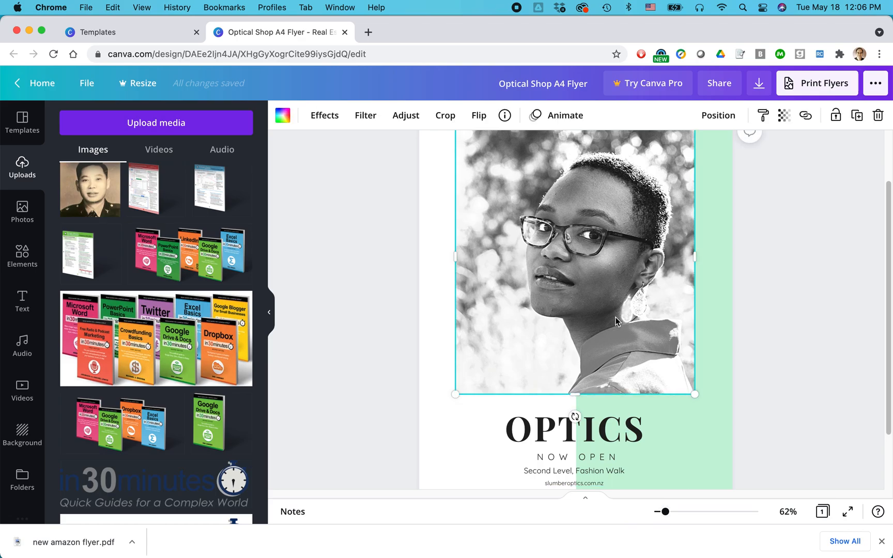
pyautogui.click(879, 117)
pyautogui.click(853, 149)
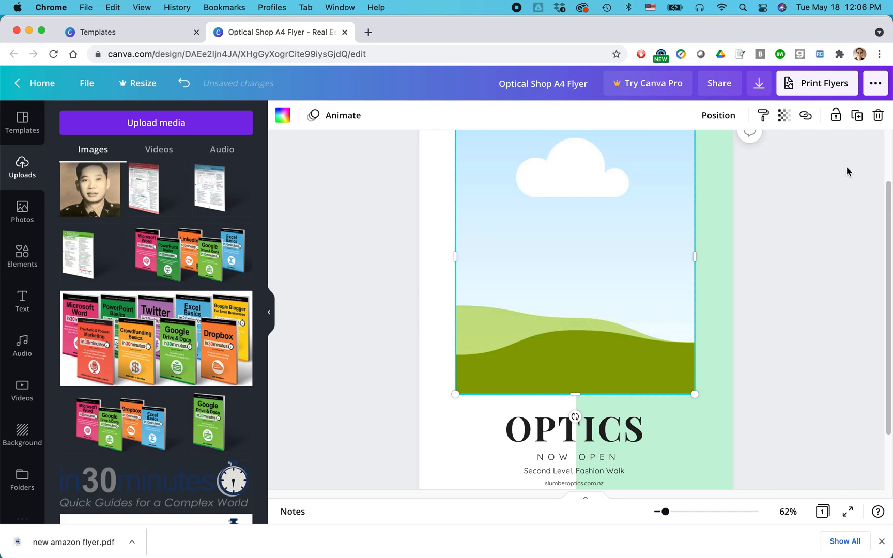
# Try adding the uploaded family group sheet photo and the old documents photo to the flyer, and undo both additions
pyautogui.scroll(-10, 170, 298)
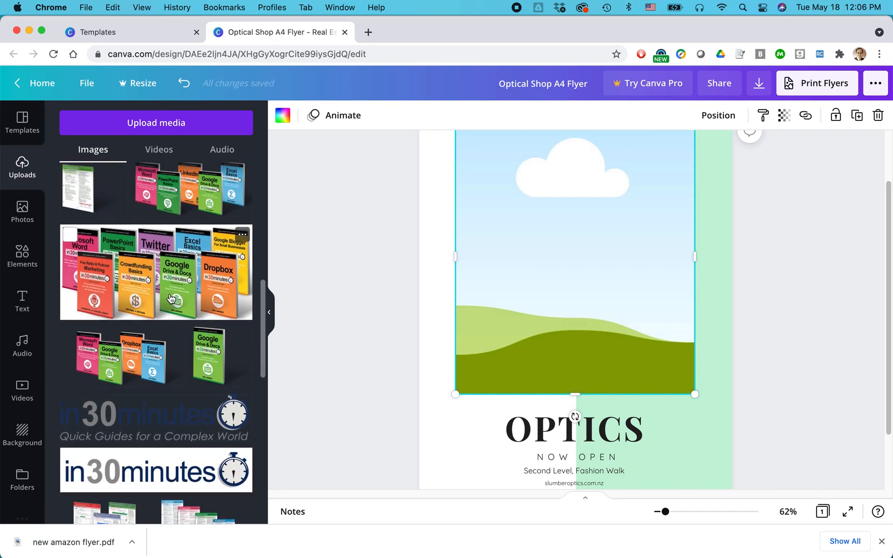
pyautogui.scroll(-10, 171, 298)
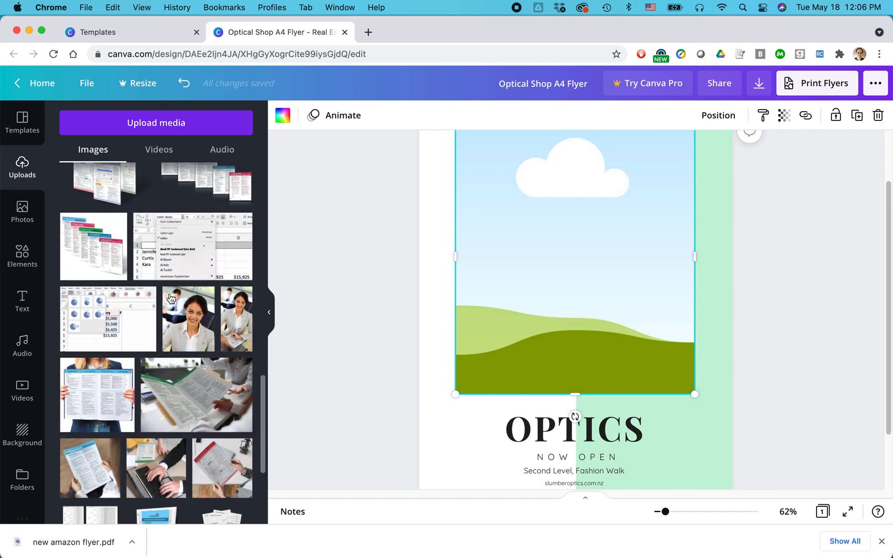
pyautogui.scroll(-8, 170, 298)
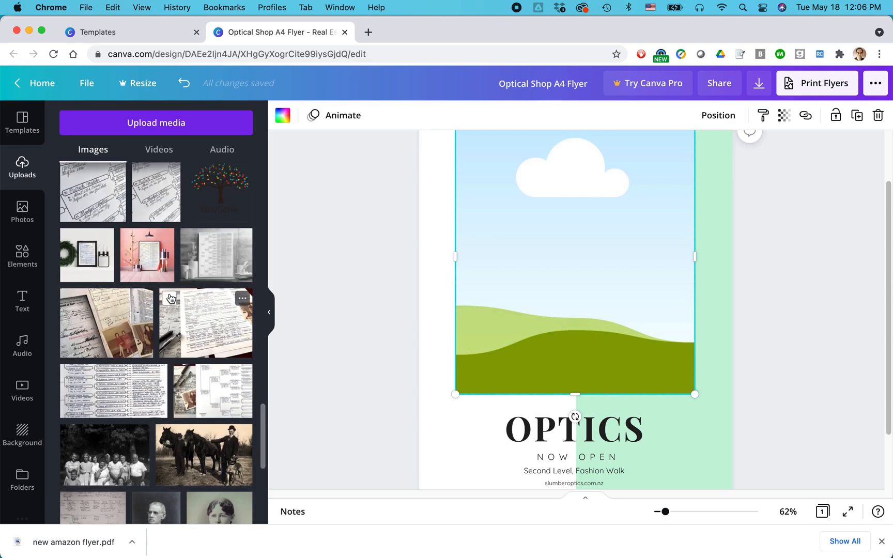
pyautogui.click(216, 320)
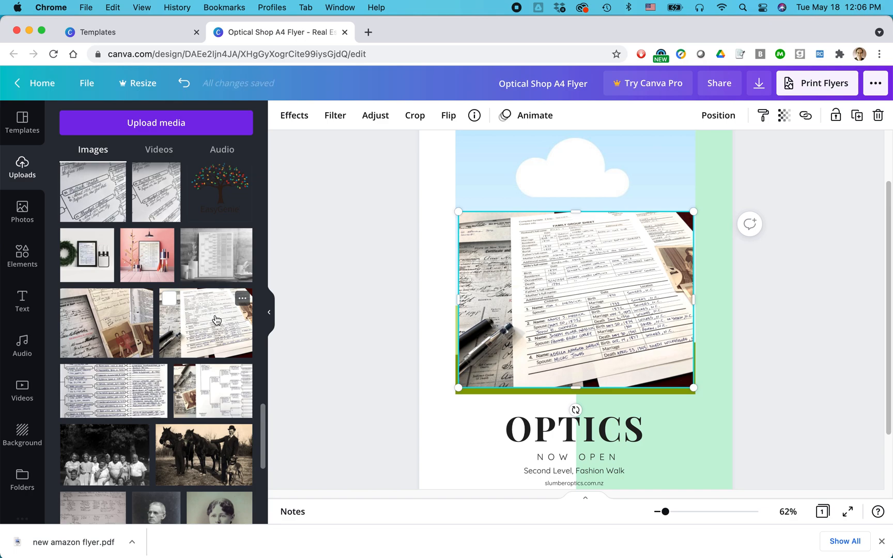
pyautogui.click(107, 324)
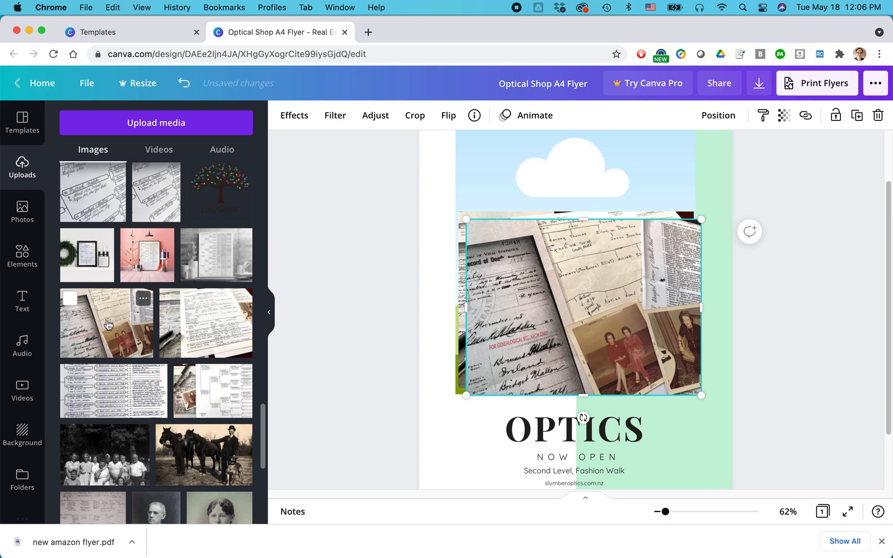
pyautogui.press('super+z')
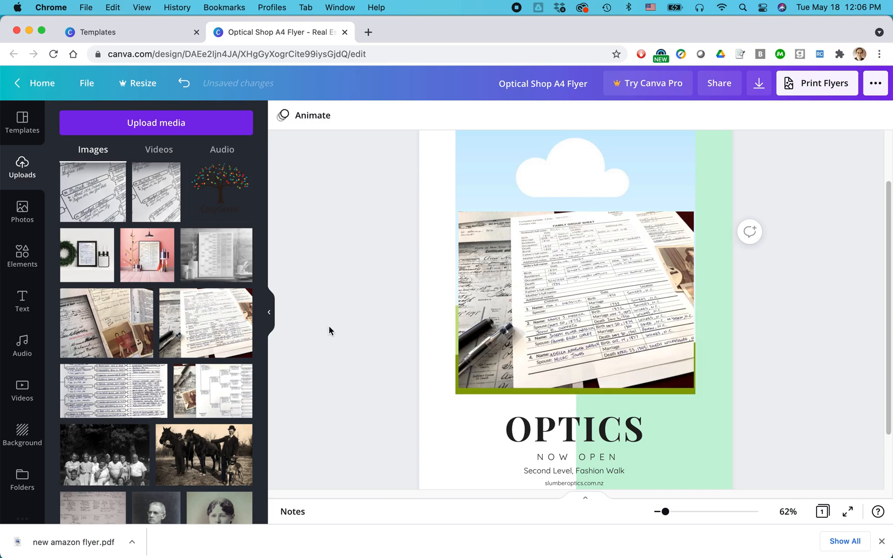
pyautogui.press('super+z')
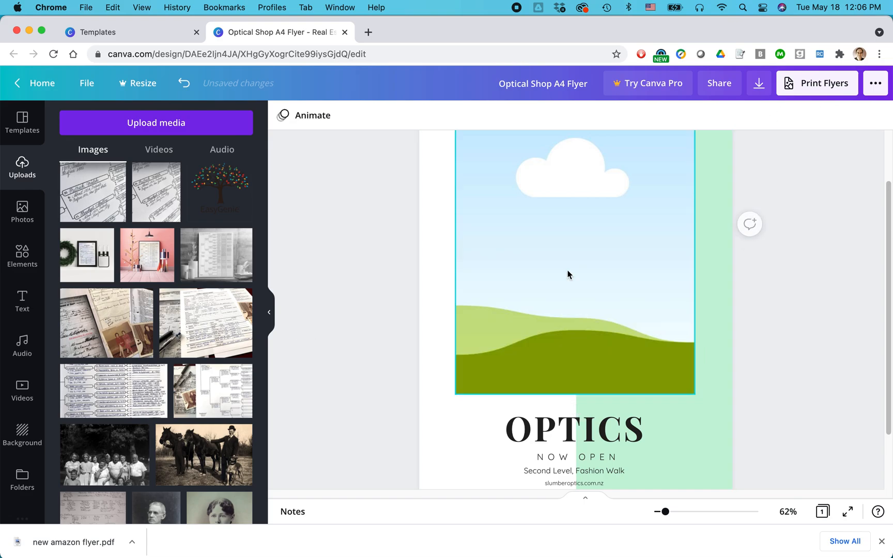
# Try adding the uploaded close-up of the handwritten family tree chart over the empty frame, and delete it
pyautogui.scroll(-2, 112, 327)
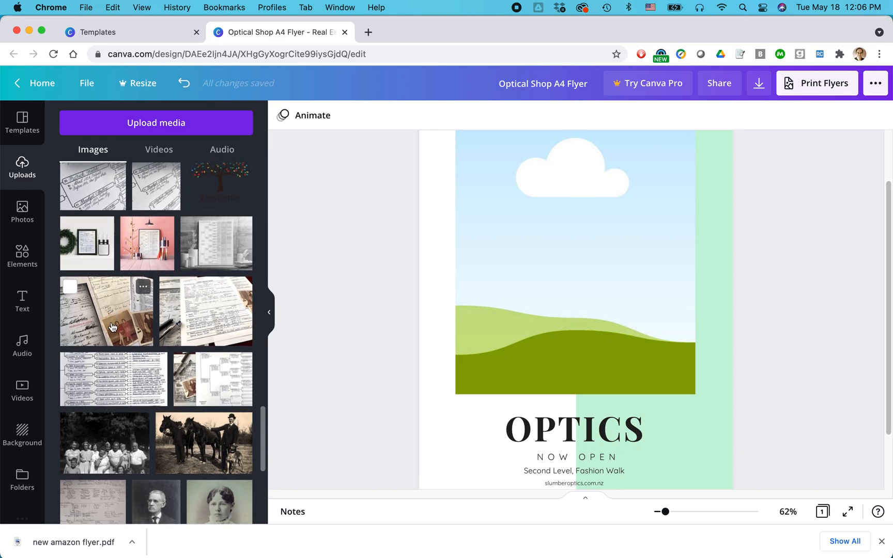
pyautogui.scroll(5, 113, 327)
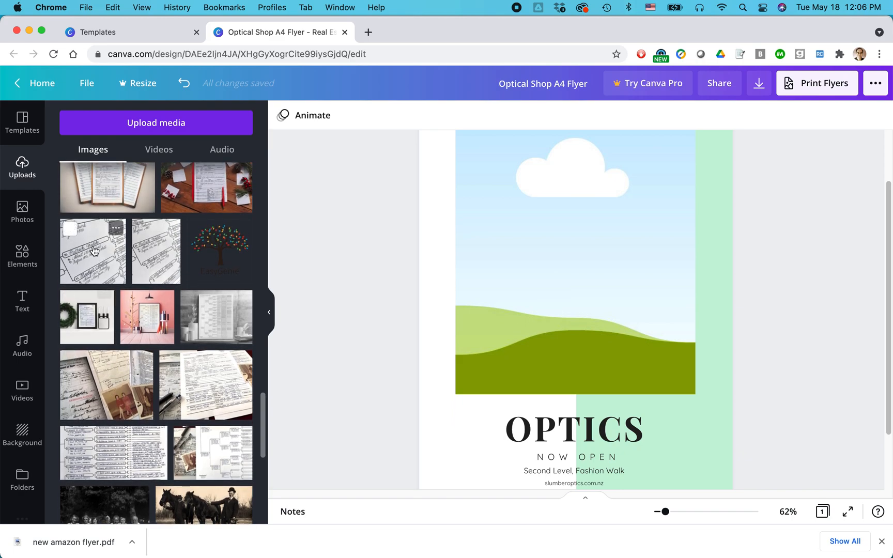
pyautogui.click(93, 251)
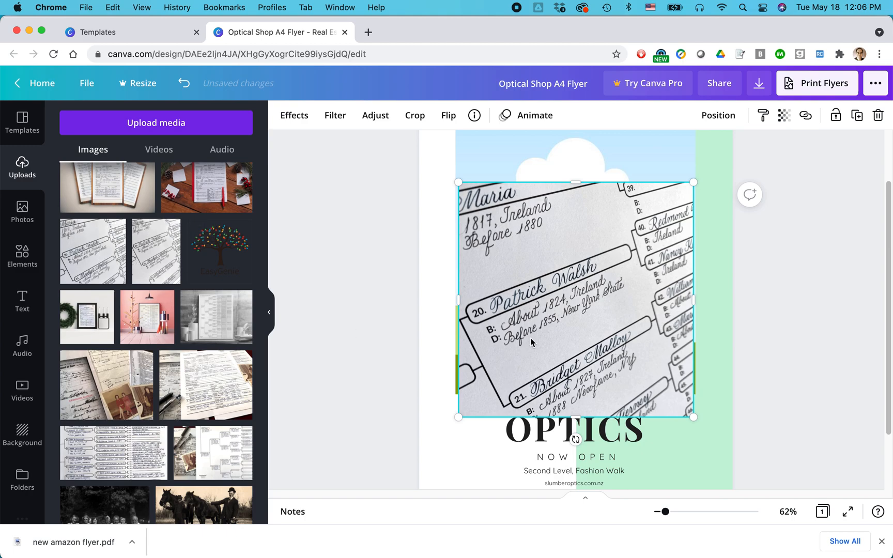
pyautogui.scroll(2, 531, 341)
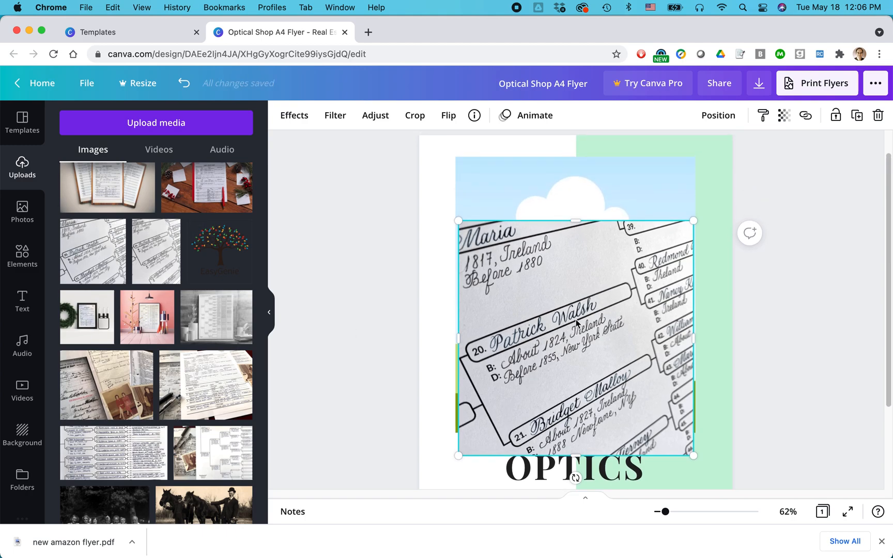
pyautogui.press('Delete')
# Place the uploaded close-up of the handwritten family tree chart inside the flyer's empty picture frame so it fills it
pyautogui.click(575, 263)
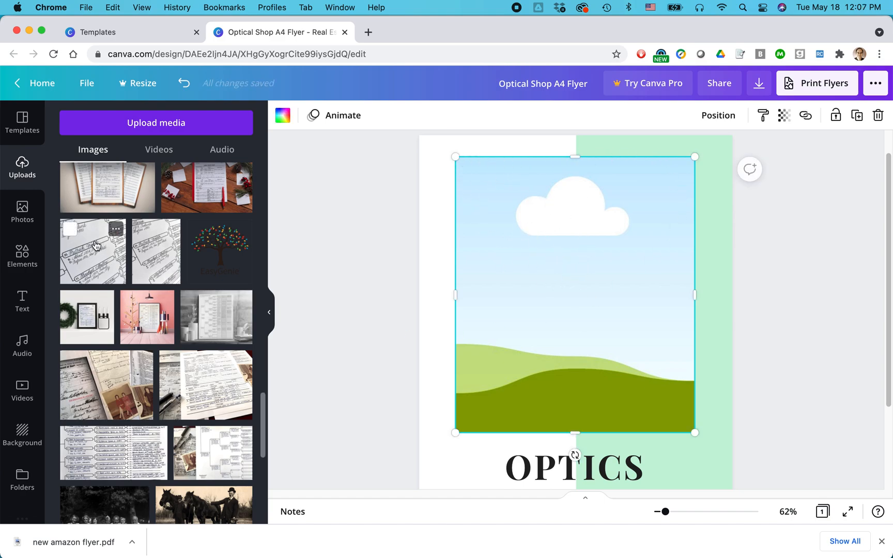
pyautogui.moveTo(91, 252); pyautogui.dragTo(513, 275)
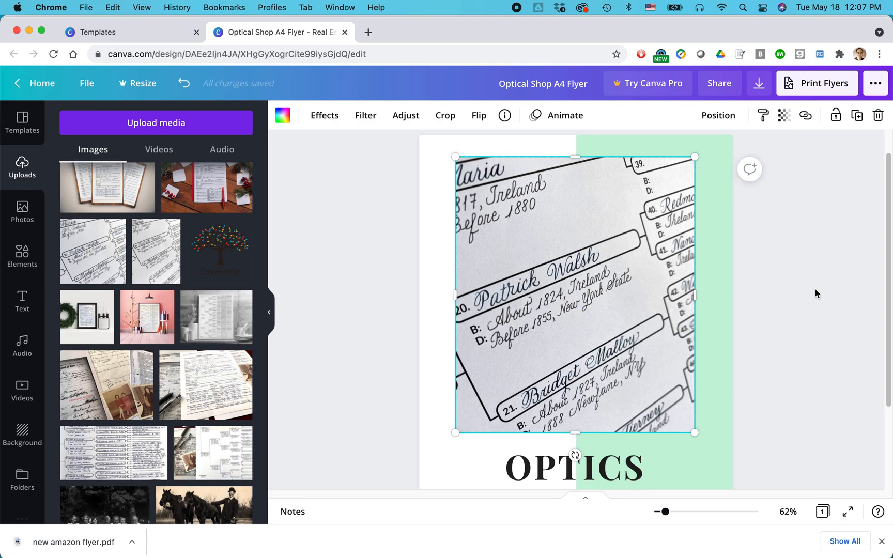
pyautogui.scroll(-3, 792, 292)
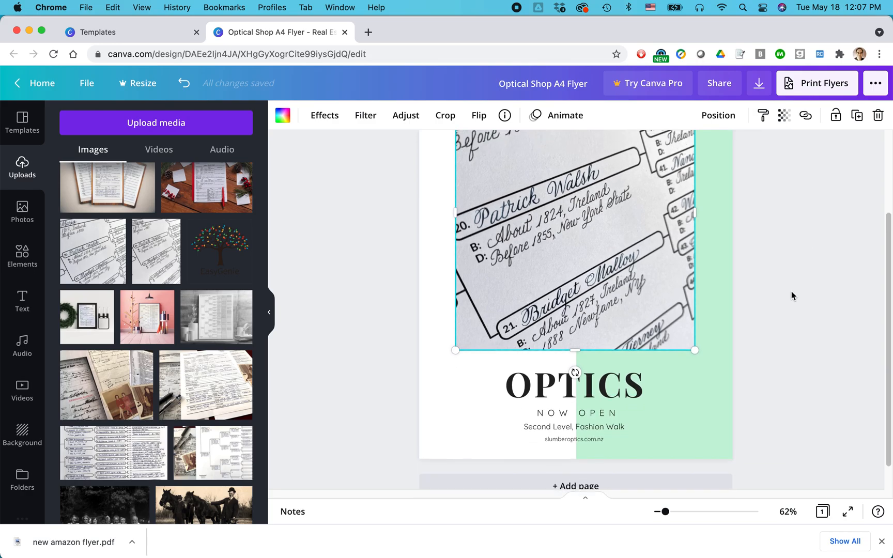
pyautogui.scroll(2, 791, 292)
# Recolor the mint-green rectangle behind the flyer's photo with the dark teal default color
pyautogui.click(710, 232)
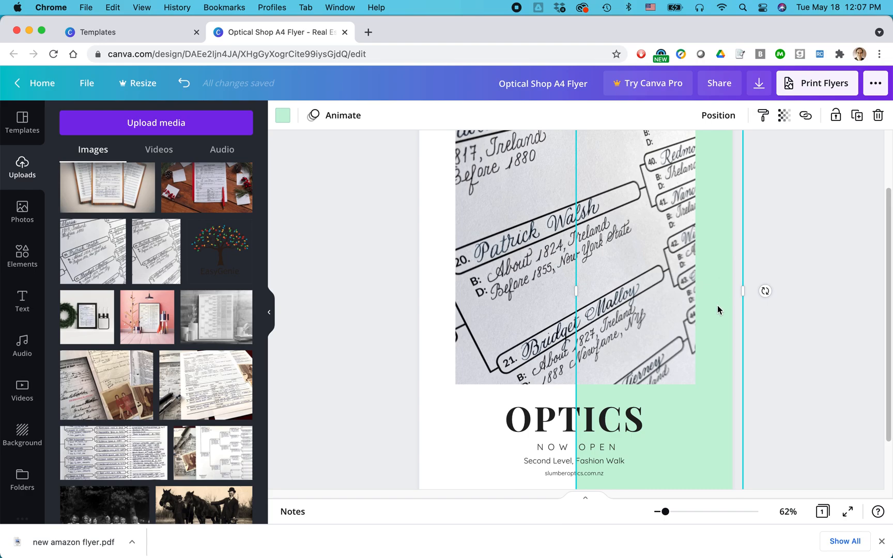
pyautogui.scroll(3, 728, 364)
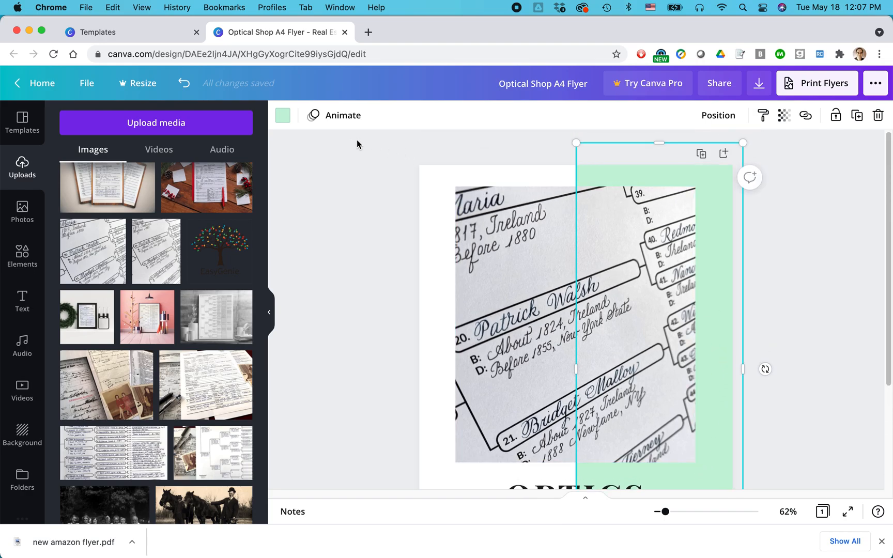
pyautogui.click(287, 120)
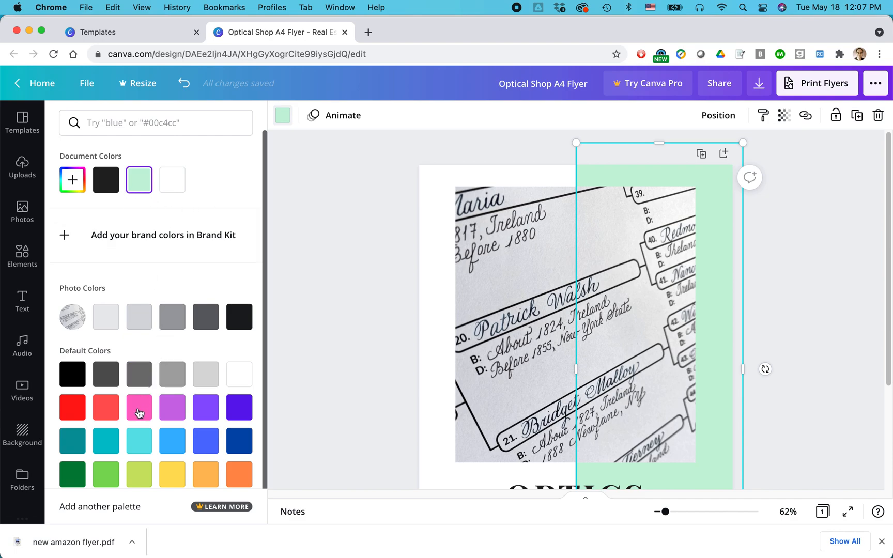
pyautogui.click(79, 439)
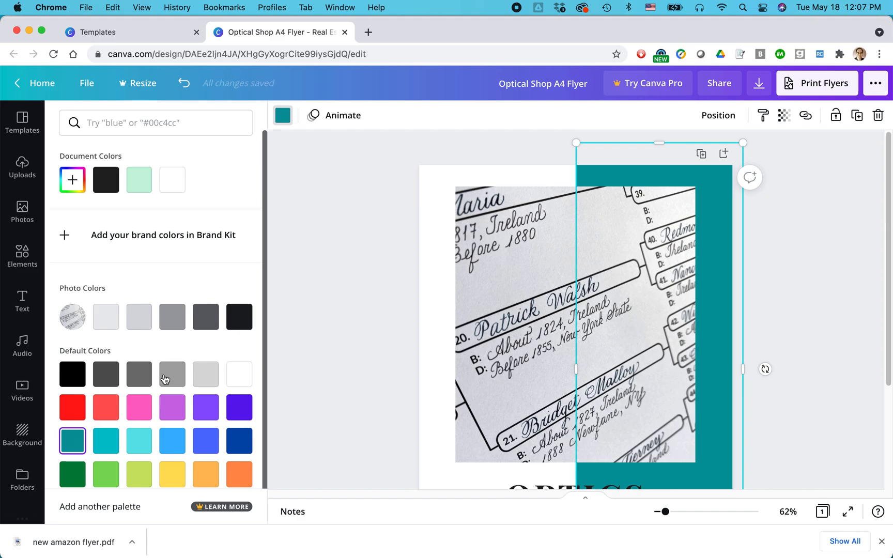
pyautogui.scroll(-1, 168, 382)
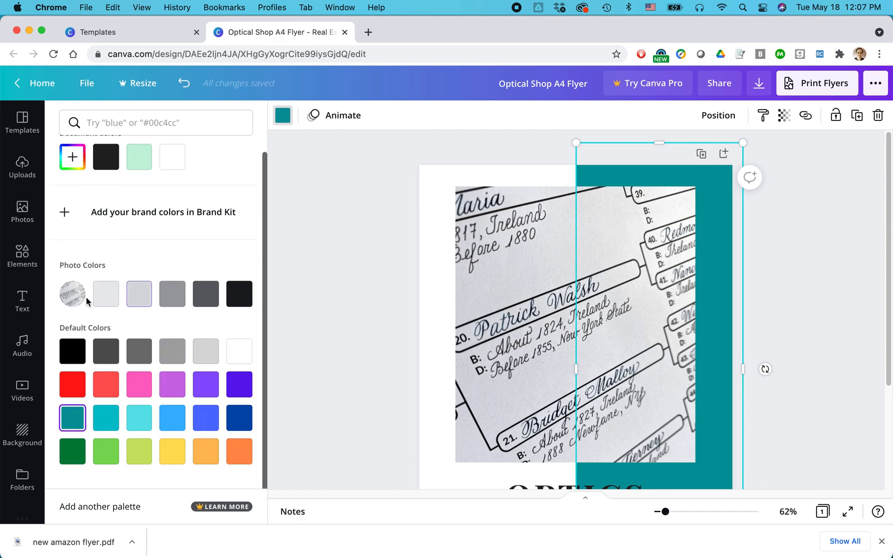
pyautogui.click(148, 304)
pyautogui.click(77, 416)
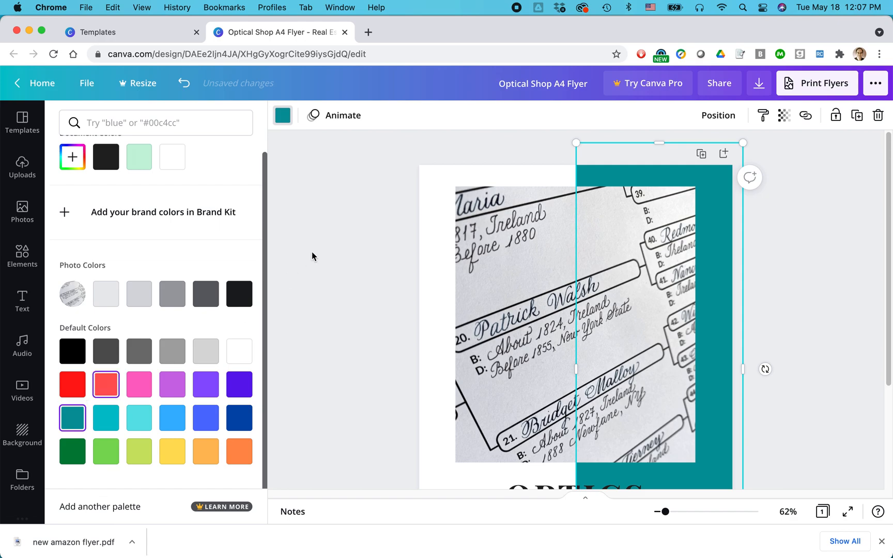
# Change the flyer's white page background to the light purple default color
pyautogui.click(430, 173)
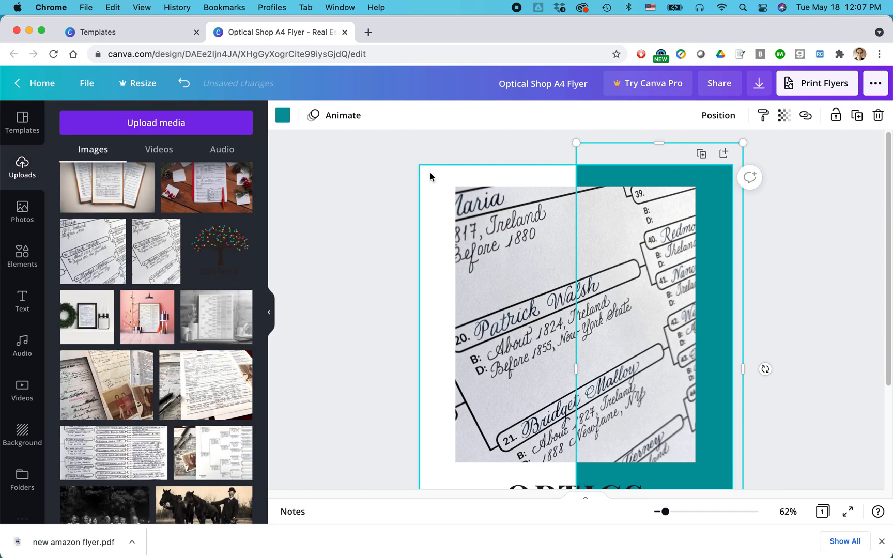
pyautogui.click(446, 169)
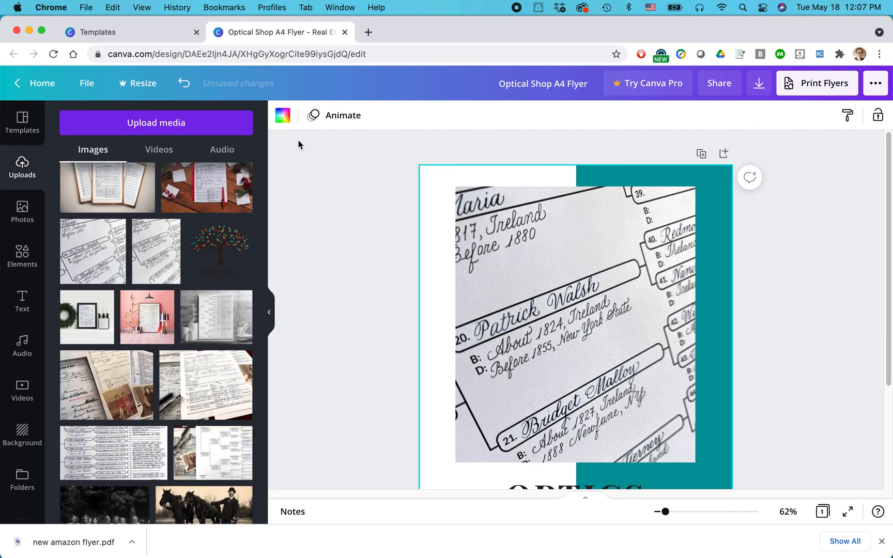
pyautogui.click(282, 117)
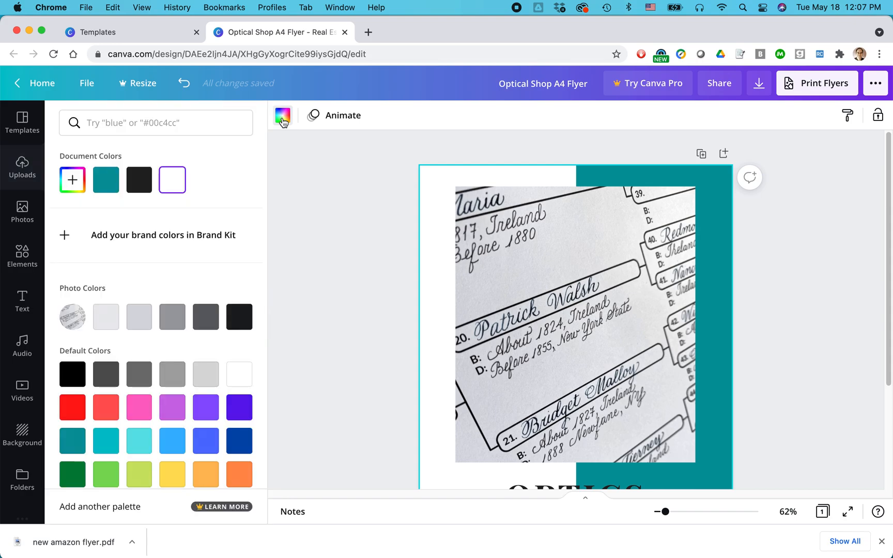
pyautogui.click(177, 414)
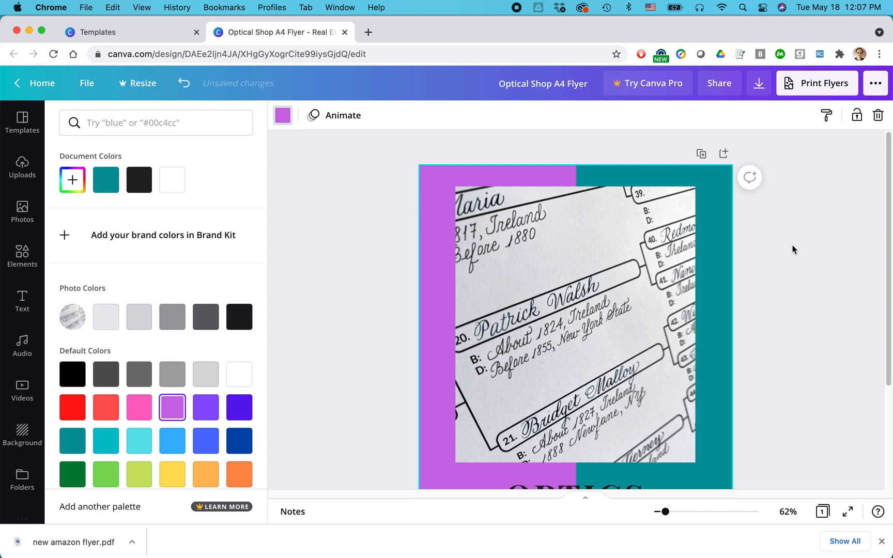
pyautogui.scroll(-4, 793, 250)
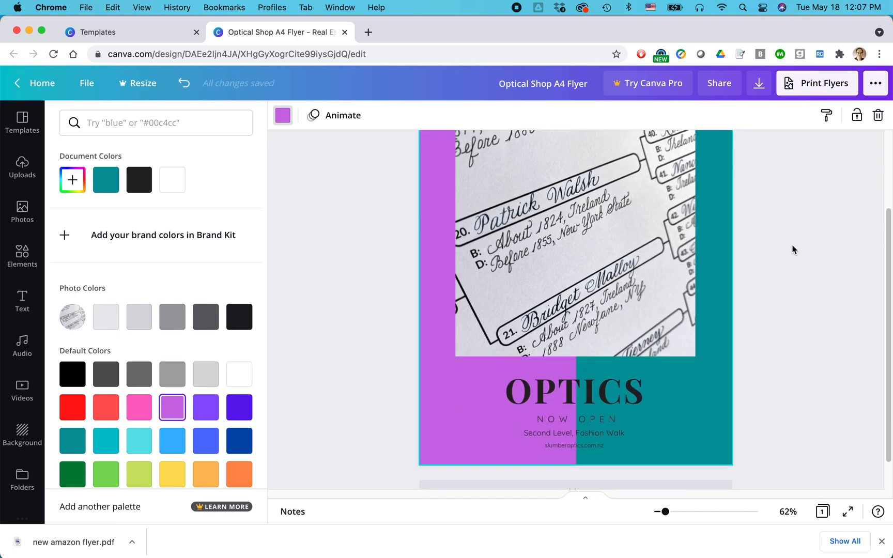
# Replace the flyer's headline "OPTICS" with "EASYGENIE"
pyautogui.scroll(-1, 792, 250)
pyautogui.click(552, 380)
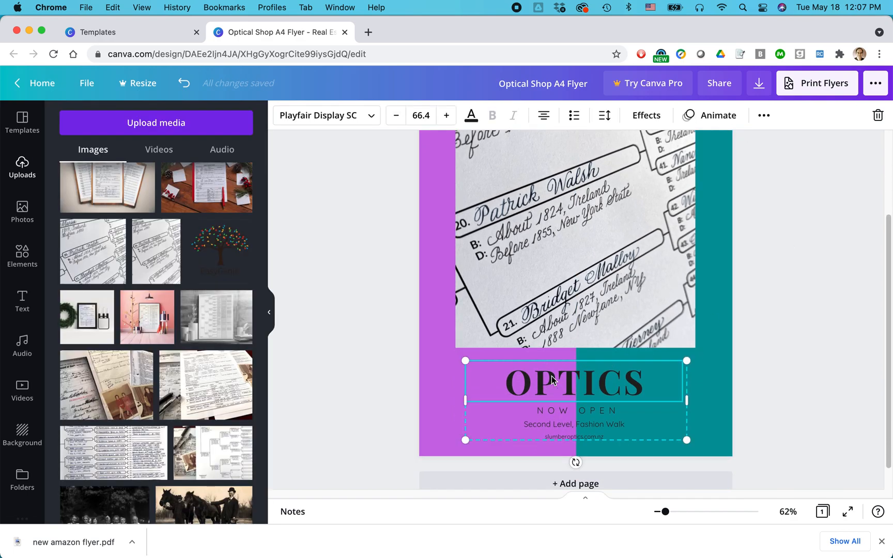
pyautogui.doubleClick(552, 379)
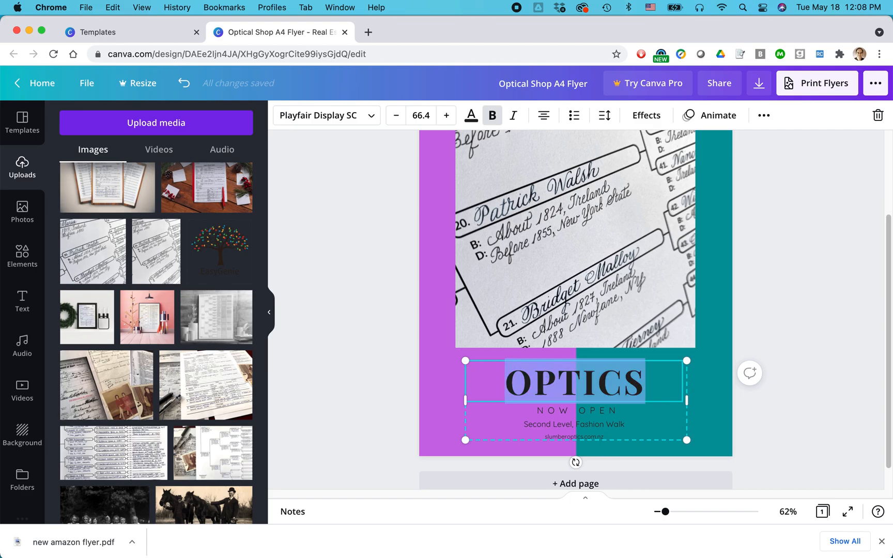
pyautogui.write('EASYGENIE')
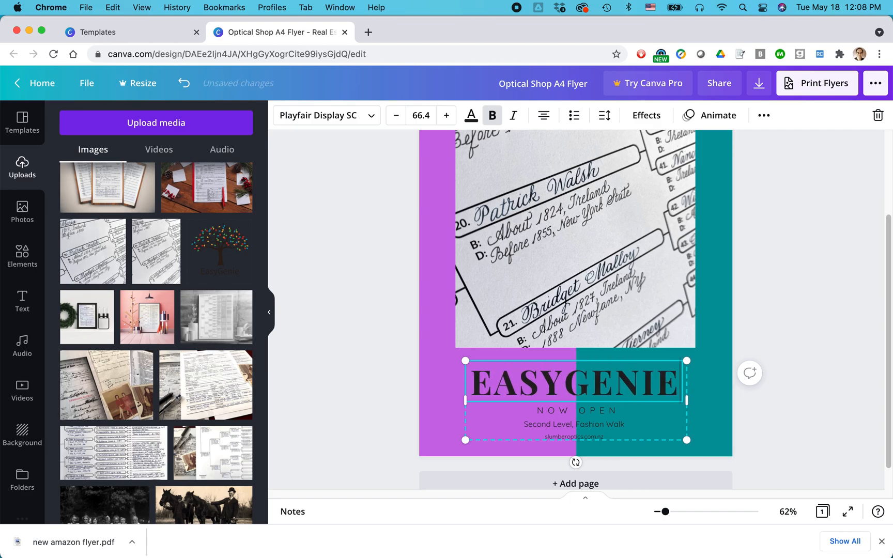
# Replace the "NOW OPEN" line beneath the headline with "15% OFF SALE"
pyautogui.click(561, 411)
pyautogui.tripleClick(562, 410)
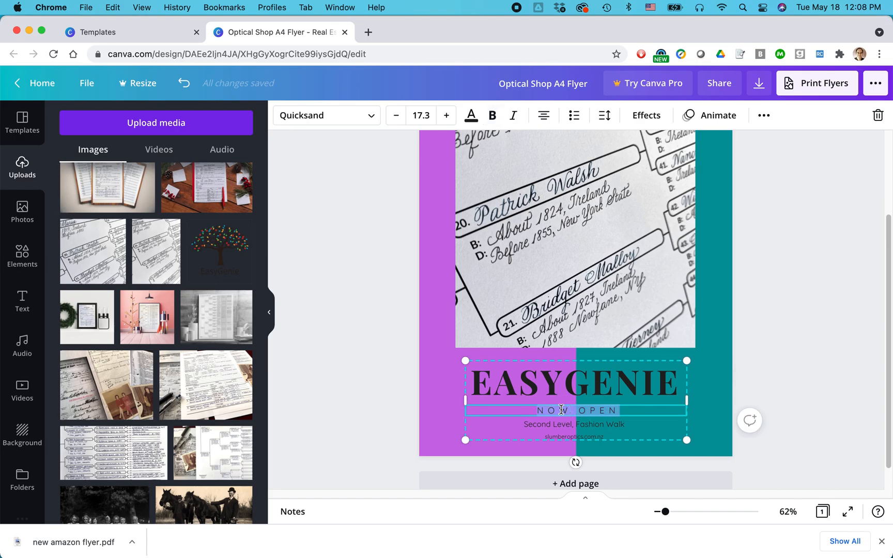
pyautogui.moveTo(668, 517); pyautogui.dragTo(682, 516)
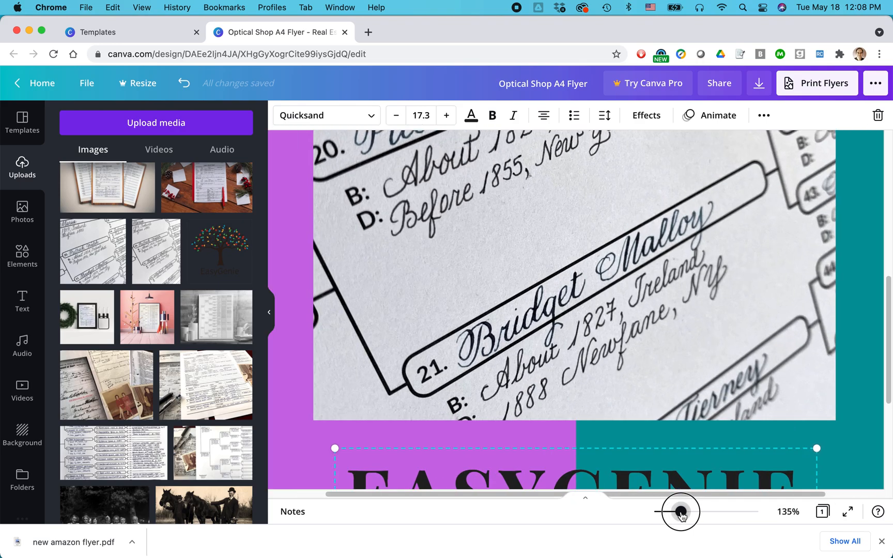
pyautogui.scroll(-5, 678, 351)
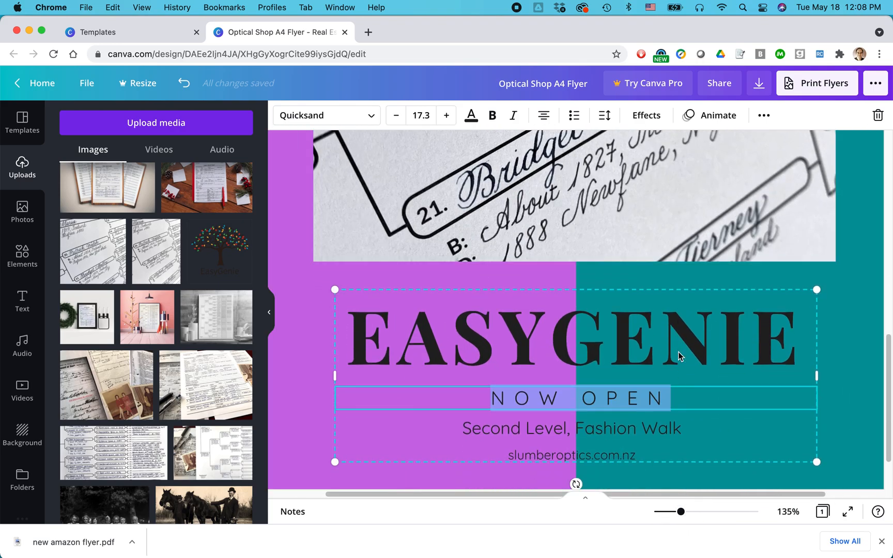
pyautogui.scroll(-2, 678, 356)
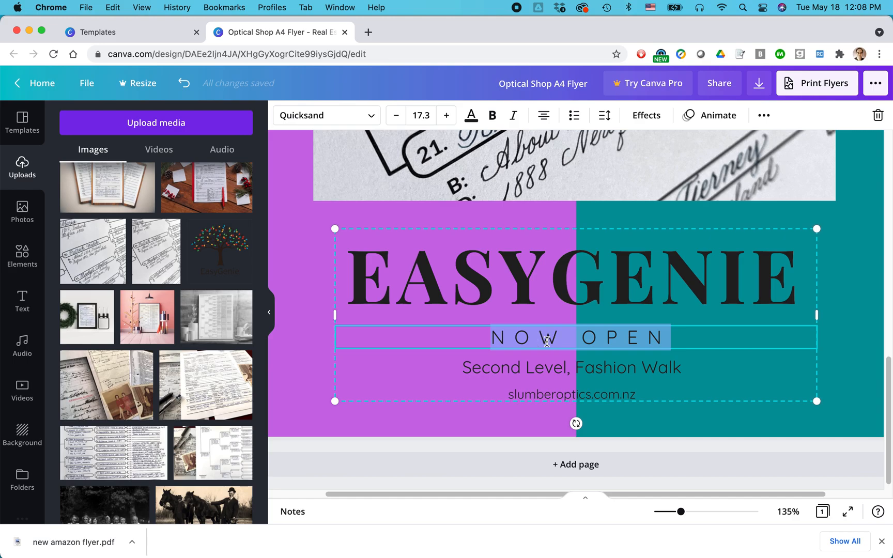
pyautogui.doubleClick(547, 337)
pyautogui.press('BackSpace')
pyautogui.press('Right')
pyautogui.press('Right')
pyautogui.press('Right')
pyautogui.press('Right')
pyautogui.press('Right')
pyautogui.press('BackSpace')
pyautogui.press('BackSpace')
pyautogui.press('BackSpace')
pyautogui.press('BackSpace')
pyautogui.write('15')
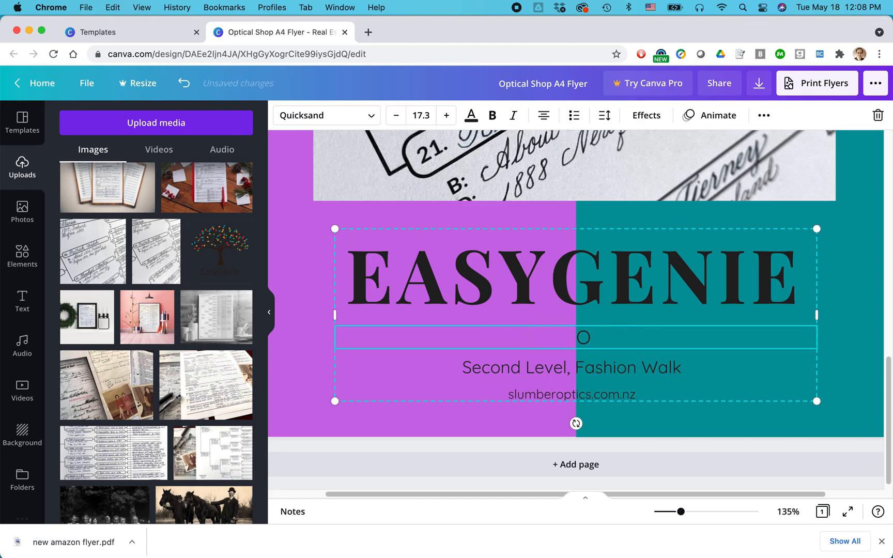
pyautogui.write('% off')
pyautogui.press('BackSpace')
pyautogui.press('BackSpace')
pyautogui.press('BackSpace')
pyautogui.write('OFF SALE')
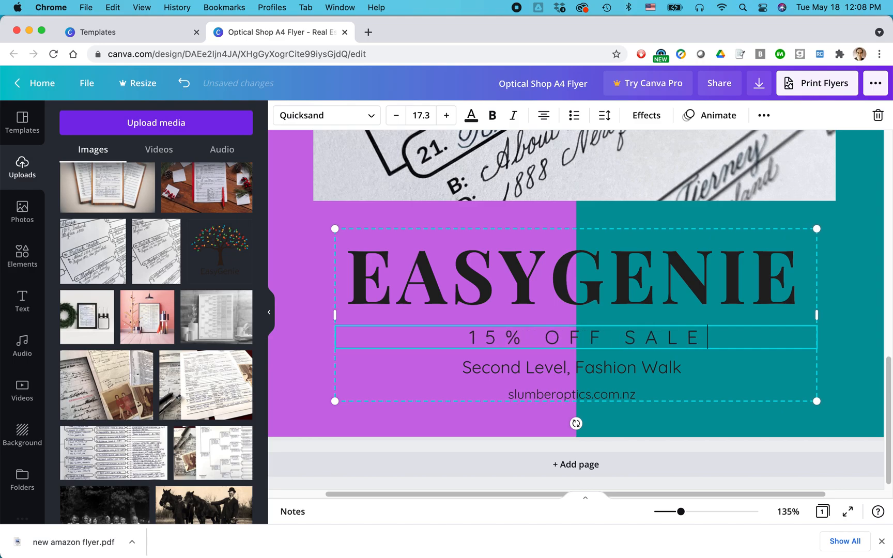
# Replace the "Second Level, Fashion Walk" line with "easygenie.org"
pyautogui.click(536, 367)
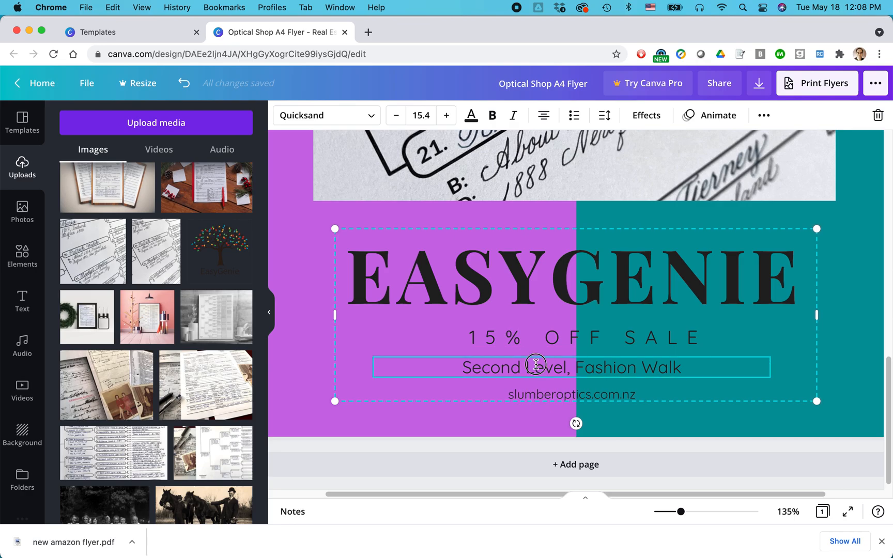
pyautogui.click(536, 365)
pyautogui.write('easy')
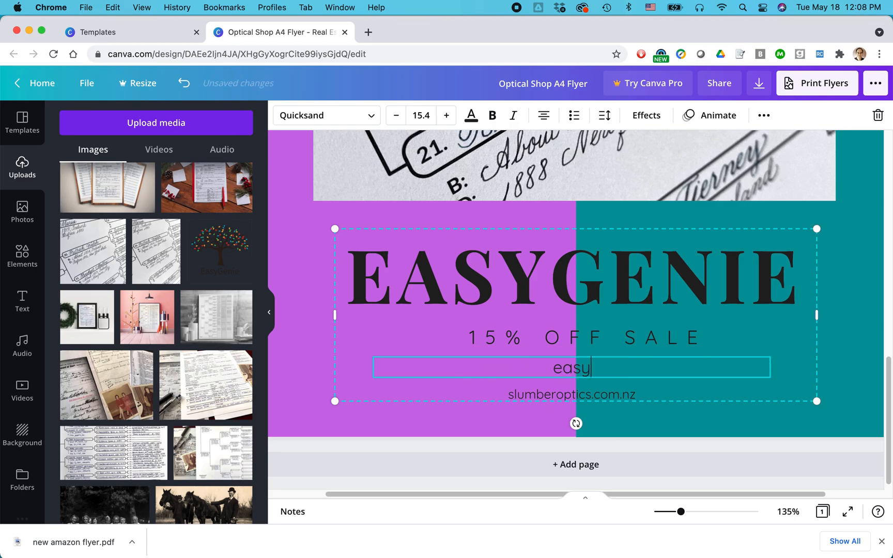
pyautogui.write('genie.org')
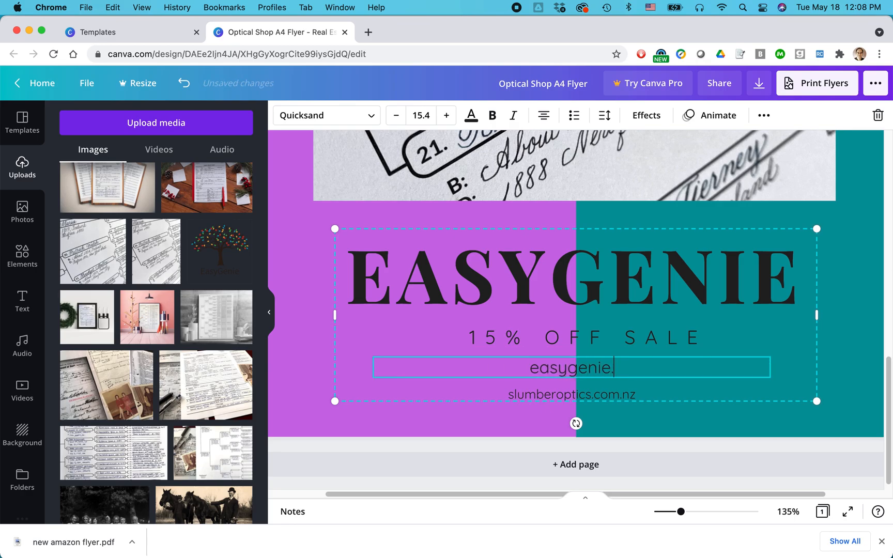
# Set the font size of the "easygenie.org" line to 24
pyautogui.tripleClick(531, 361)
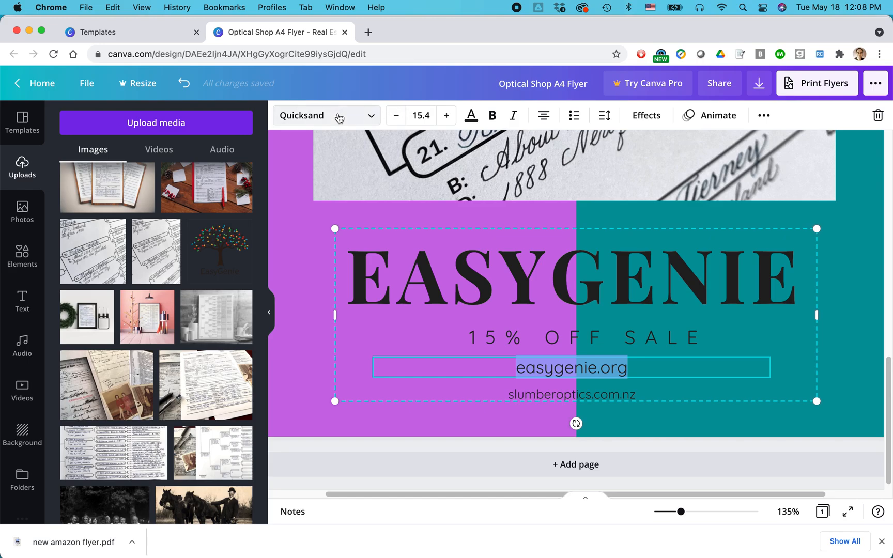
pyautogui.click(423, 116)
pyautogui.click(422, 116)
pyautogui.click(423, 116)
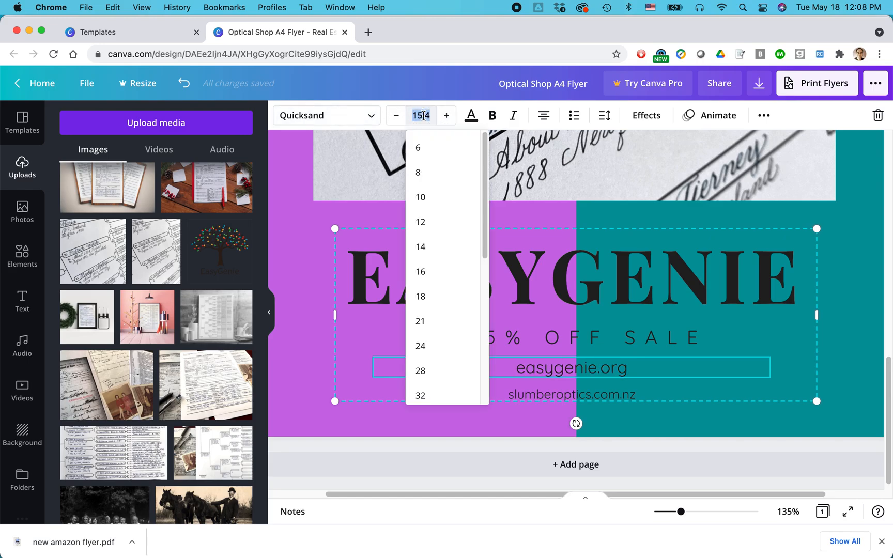
pyautogui.scroll(-4, 436, 247)
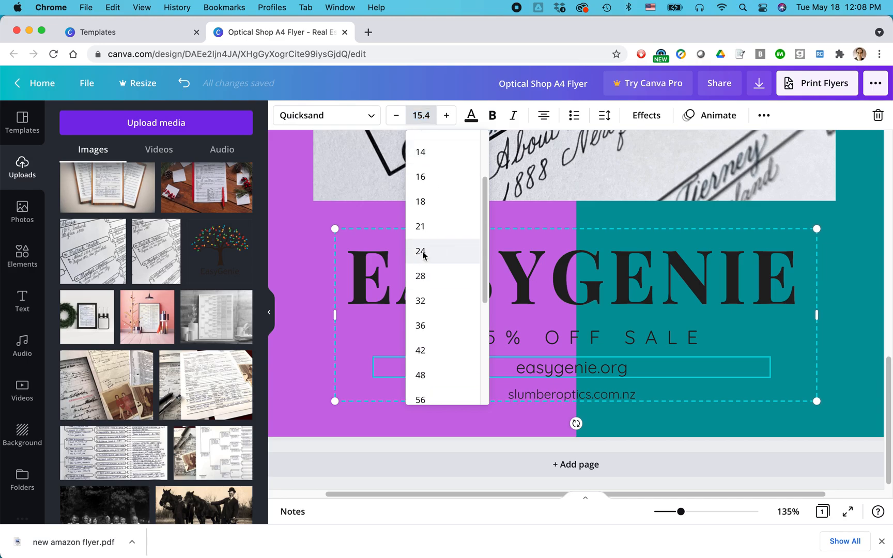
pyautogui.click(422, 249)
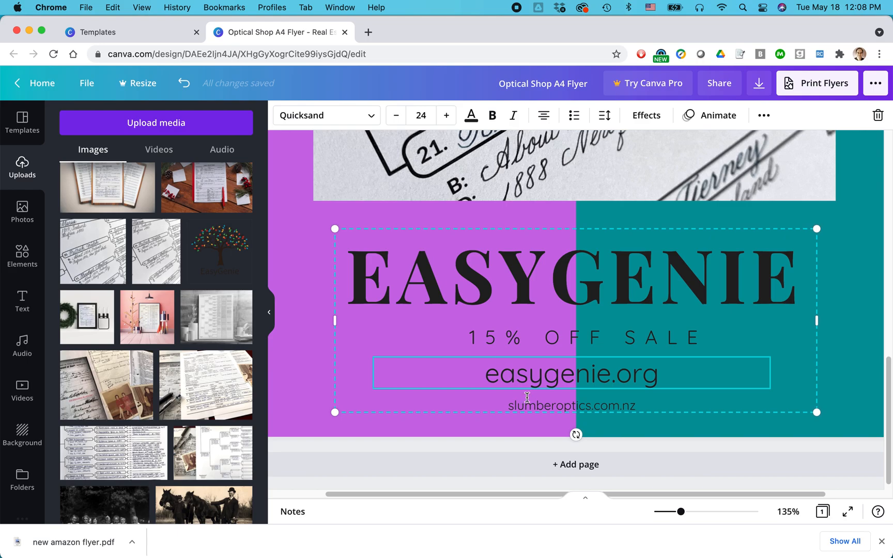
# Replace the "slumberoptics.com.nz" line at the foot of the flyer with "Use Discount Code 15OFF"
pyautogui.doubleClick(561, 405)
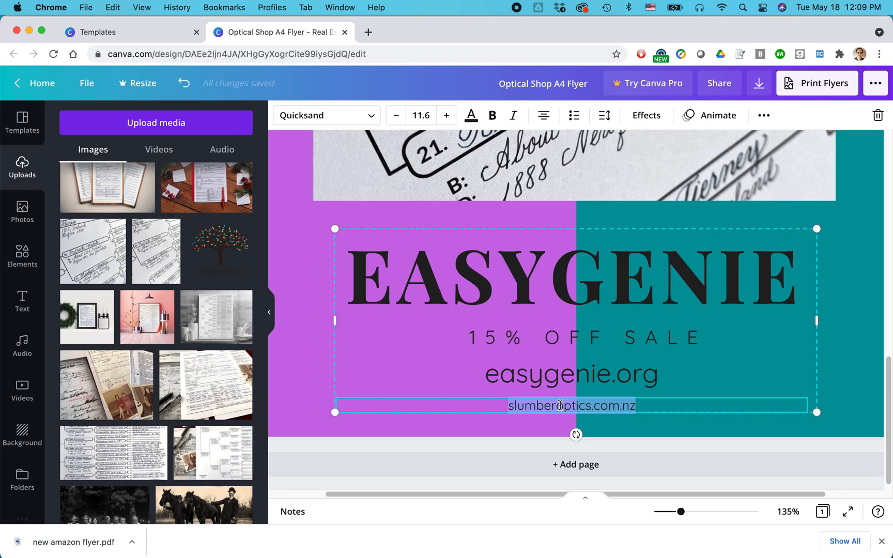
pyautogui.write('Use Diuscount')
pyautogui.press('BackSpace')
pyautogui.press('BackSpace')
pyautogui.press('BackSpace')
pyautogui.press('BackSpace')
pyautogui.press('BackSpace')
pyautogui.press('BackSpace')
pyautogui.press('BackSpace')
pyautogui.write('scount Code ')
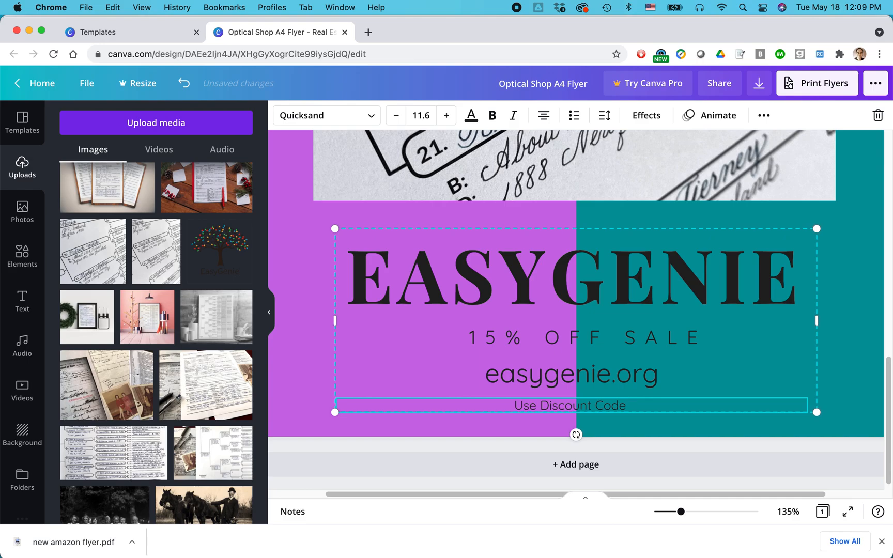
pyautogui.write('15OFF')
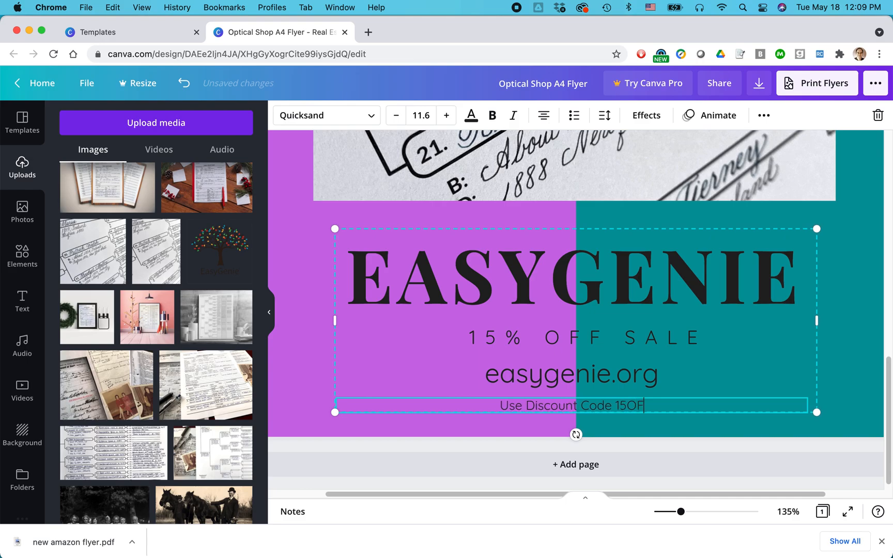
pyautogui.click(841, 308)
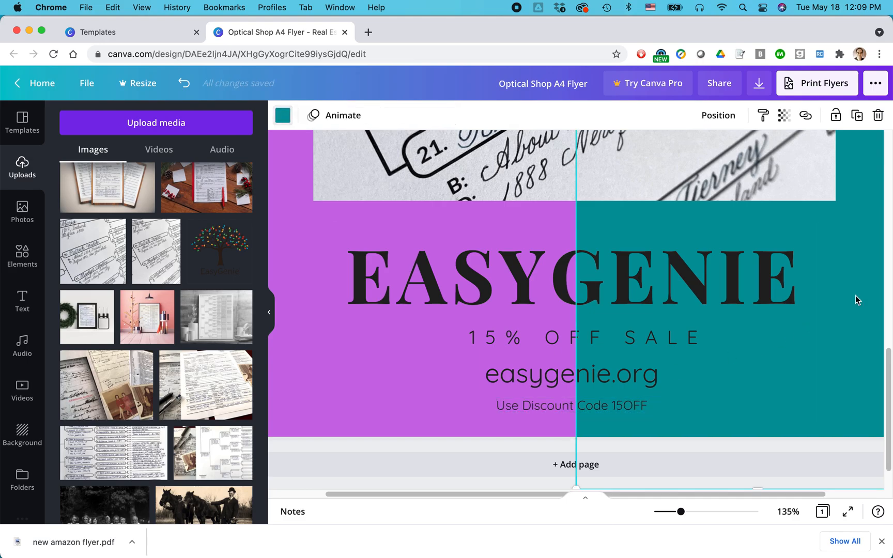
# Reduce the "EASYGENIE" headline's font size to 42
pyautogui.doubleClick(619, 273)
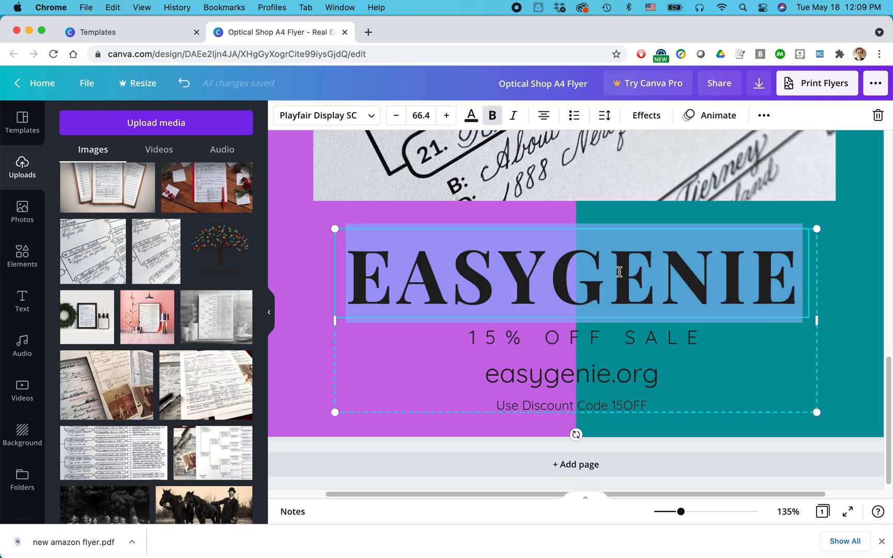
pyautogui.click(431, 115)
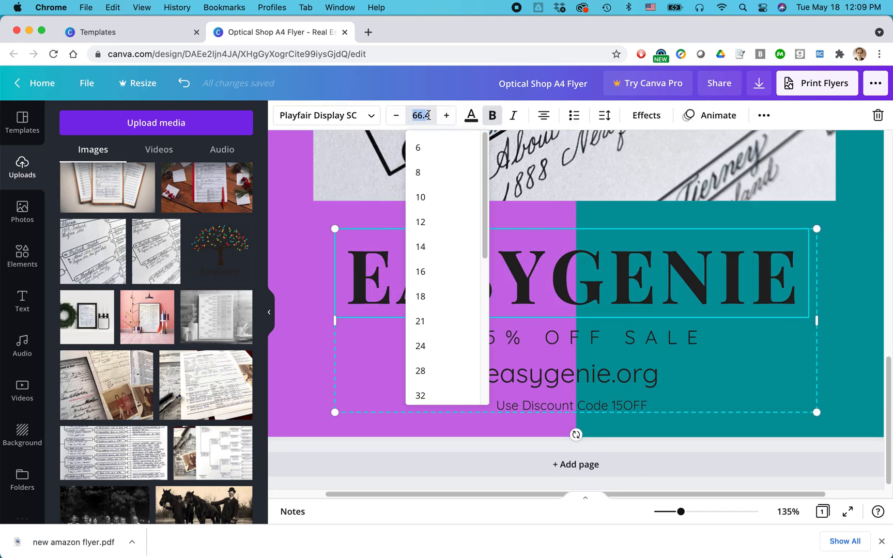
pyautogui.scroll(-2, 431, 336)
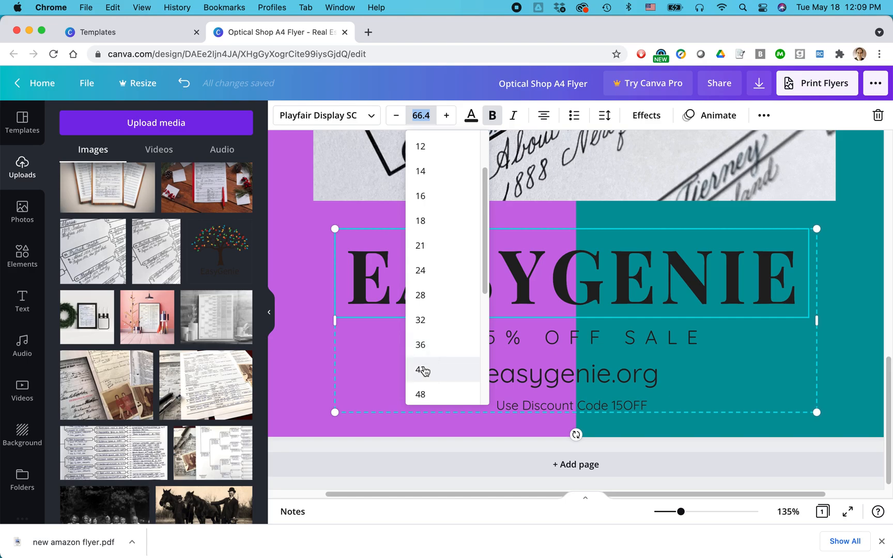
pyautogui.click(423, 369)
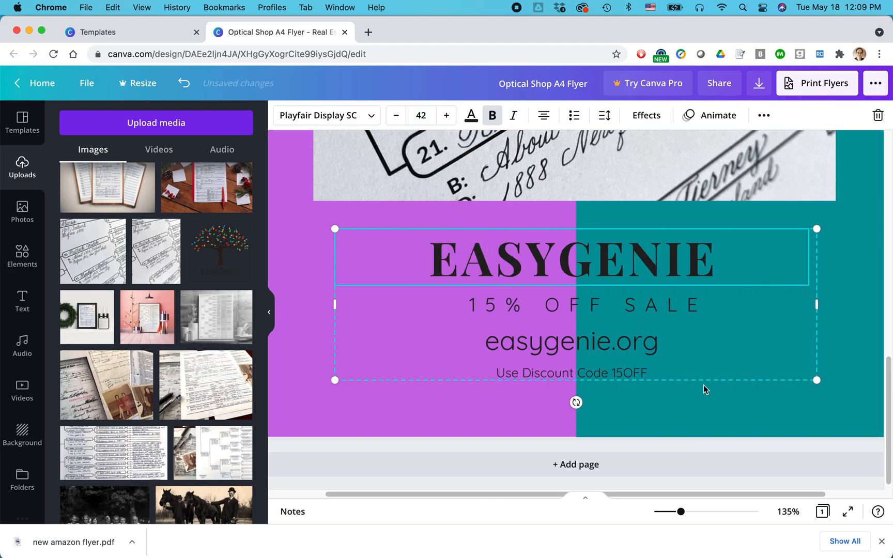
# Enlarge the "easygenie.org" line to font size 36
pyautogui.click(571, 349)
pyautogui.click(568, 347)
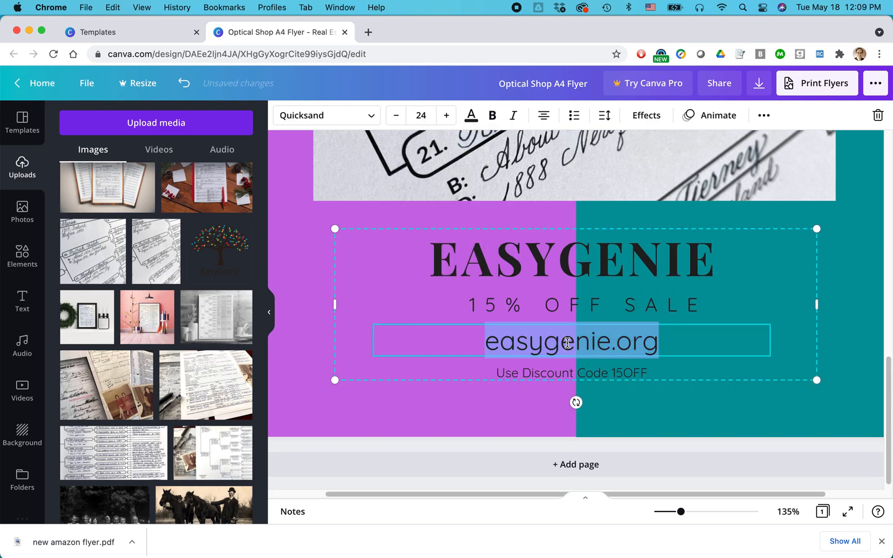
pyautogui.click(422, 115)
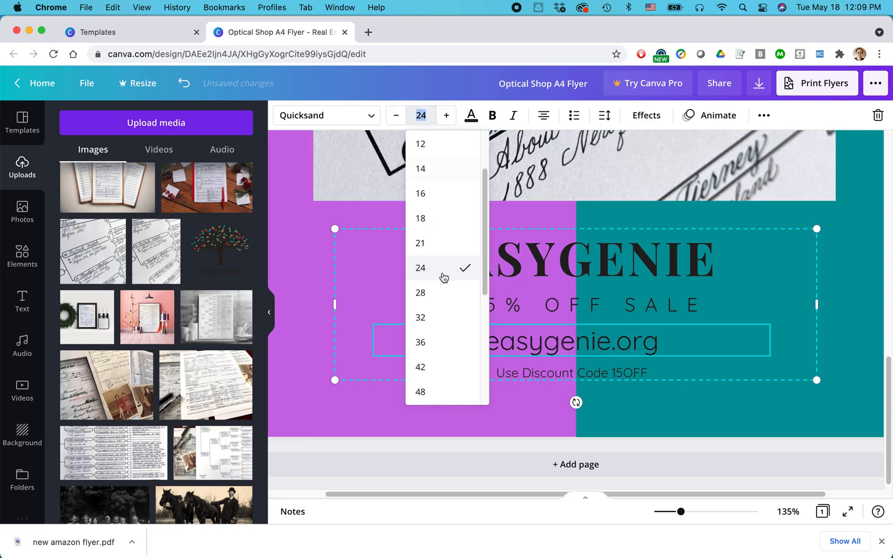
pyautogui.click(421, 342)
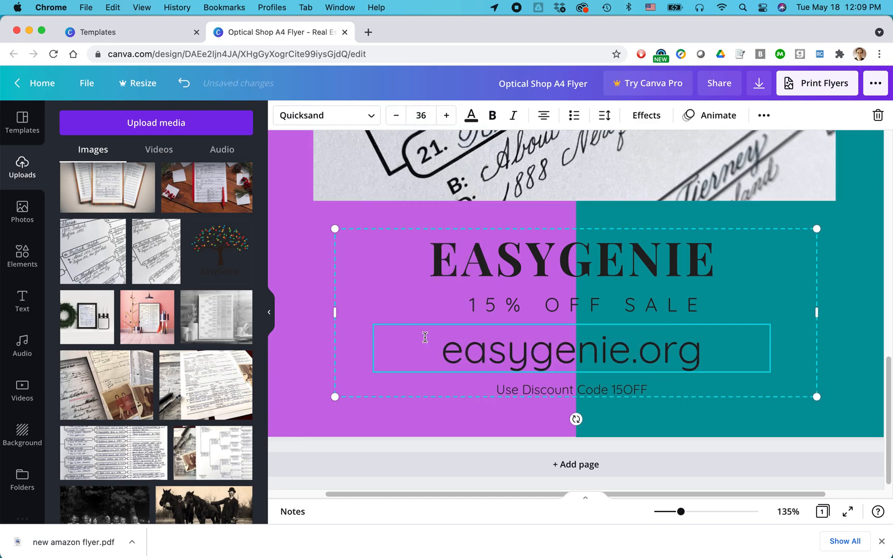
# Change the font of the "easygenie.org" line to Montserrat
pyautogui.tripleClick(551, 355)
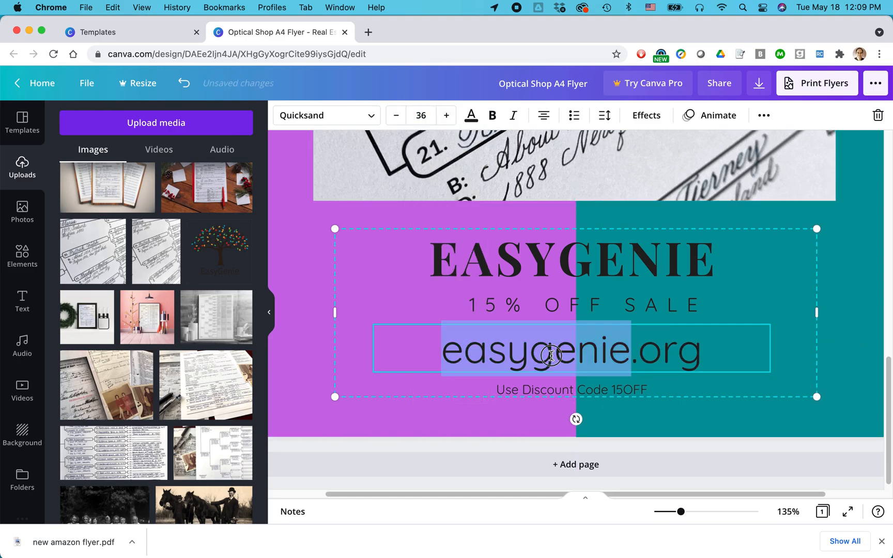
pyautogui.click(371, 118)
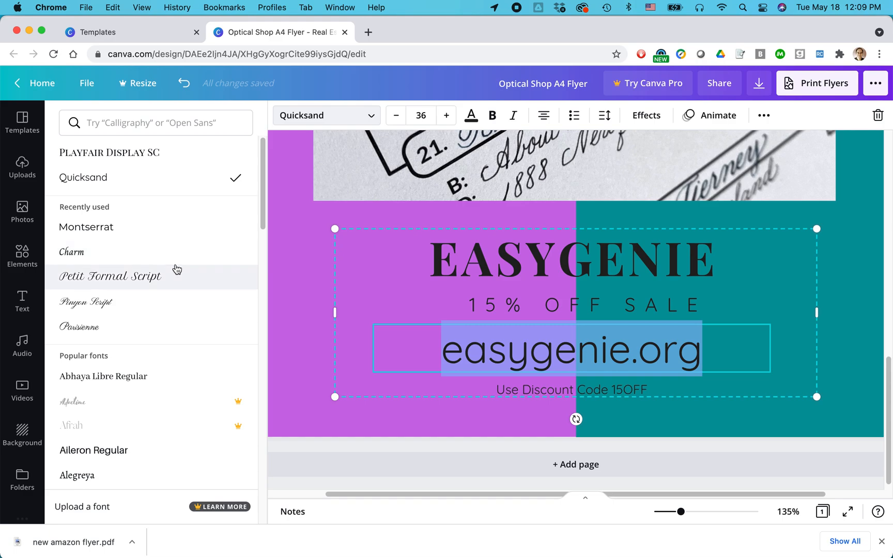
pyautogui.click(124, 228)
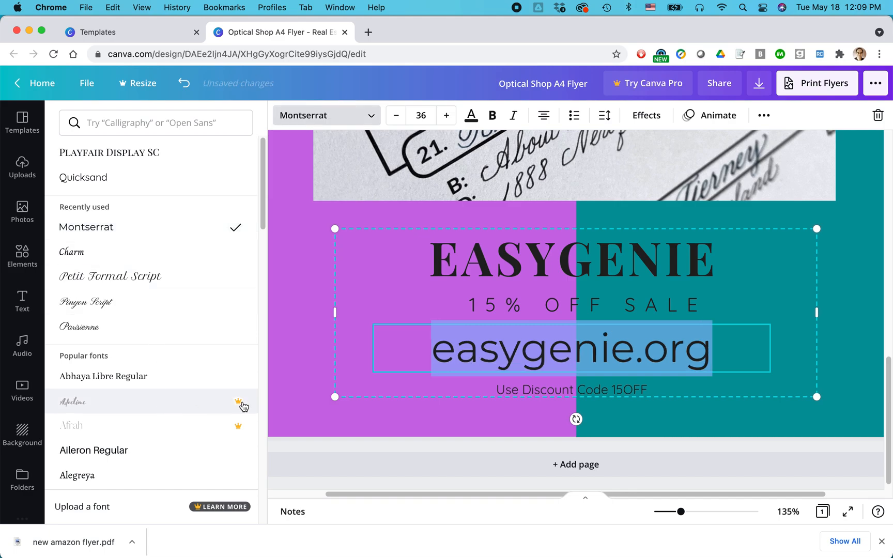
pyautogui.click(294, 317)
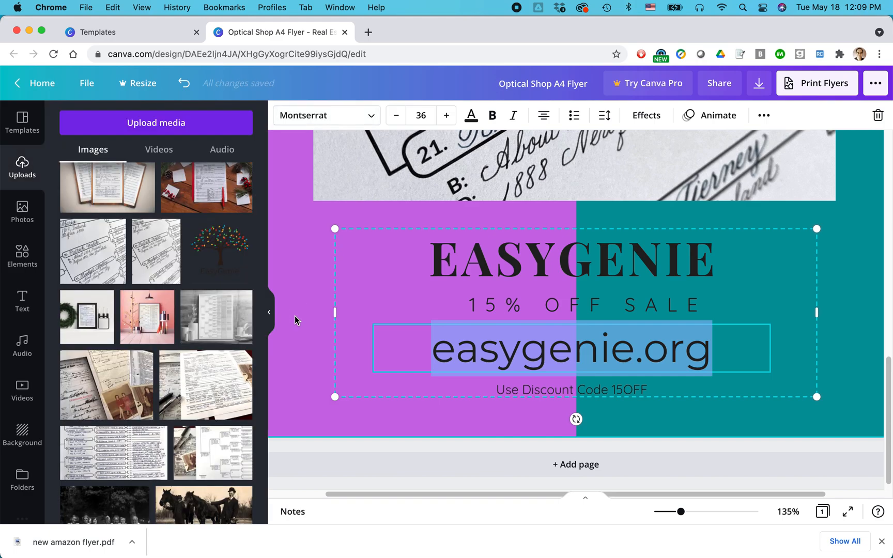
# Review the whole flyer with nothing selected and open its publishing and sharing options
pyautogui.scroll(2, 293, 305)
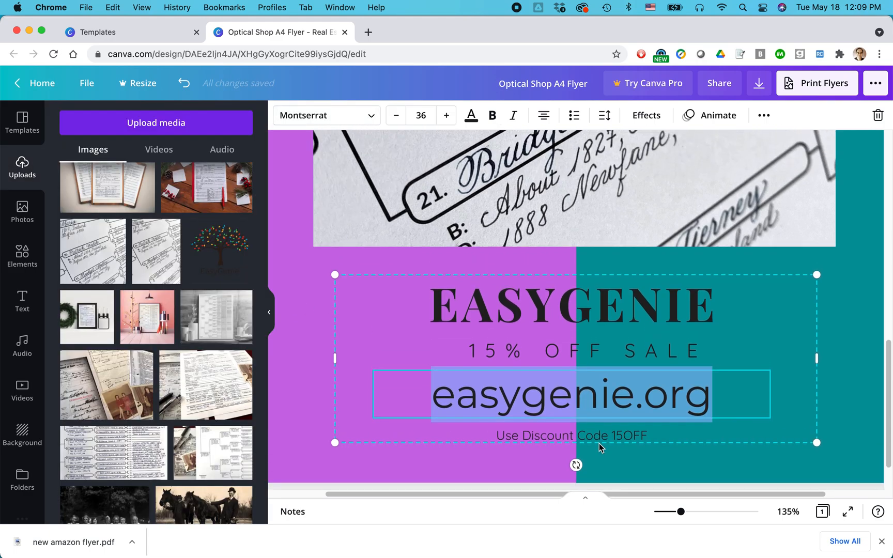
pyautogui.moveTo(680, 512); pyautogui.dragTo(663, 516)
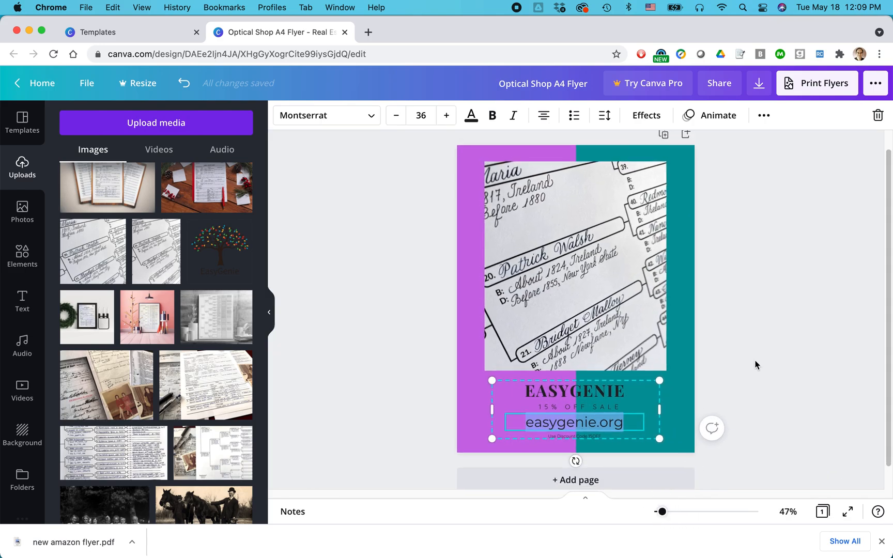
pyautogui.click(761, 314)
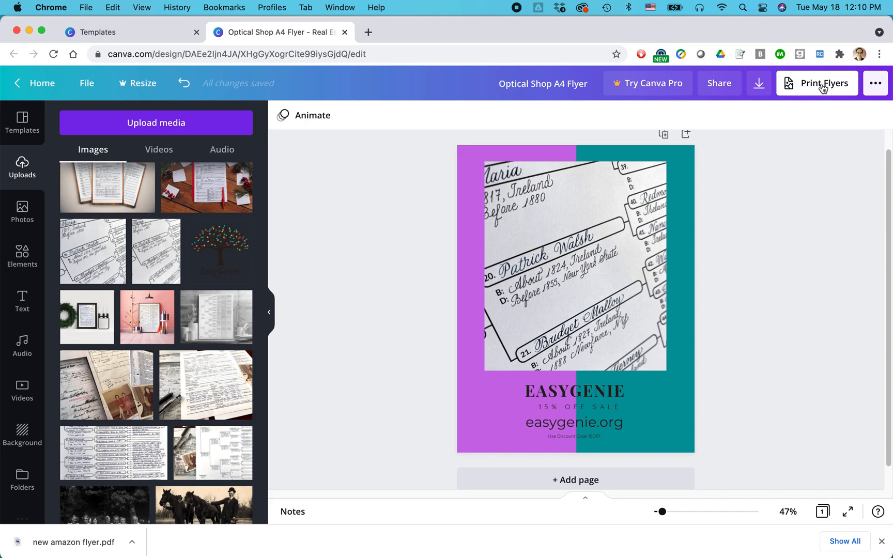
pyautogui.click(877, 90)
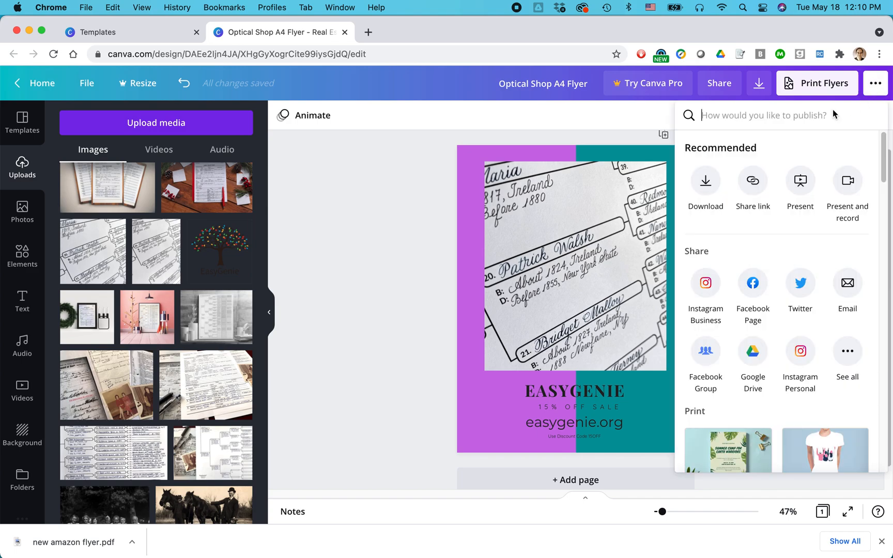
# Download the flyer as PDF Print with crop marks and bleed, saving it as "shopify flyer 2021" in the canva test folder
pyautogui.click(705, 181)
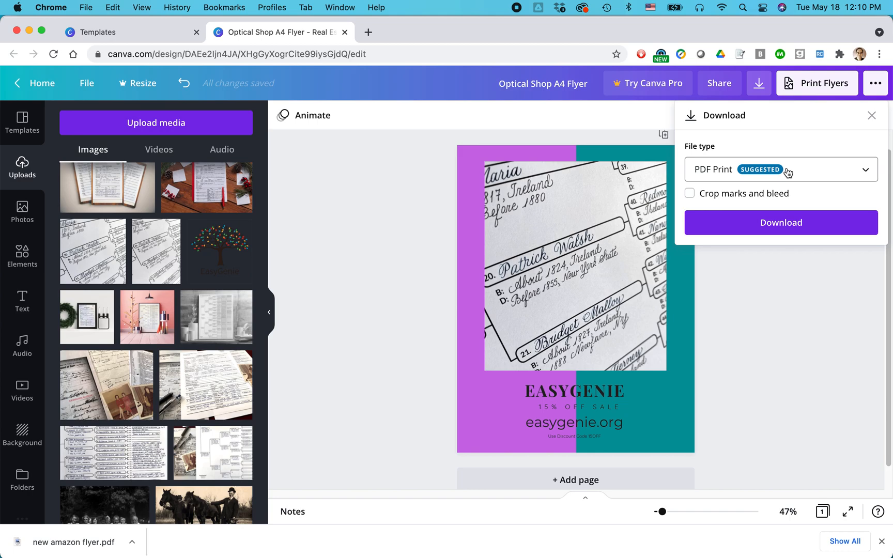
pyautogui.click(690, 194)
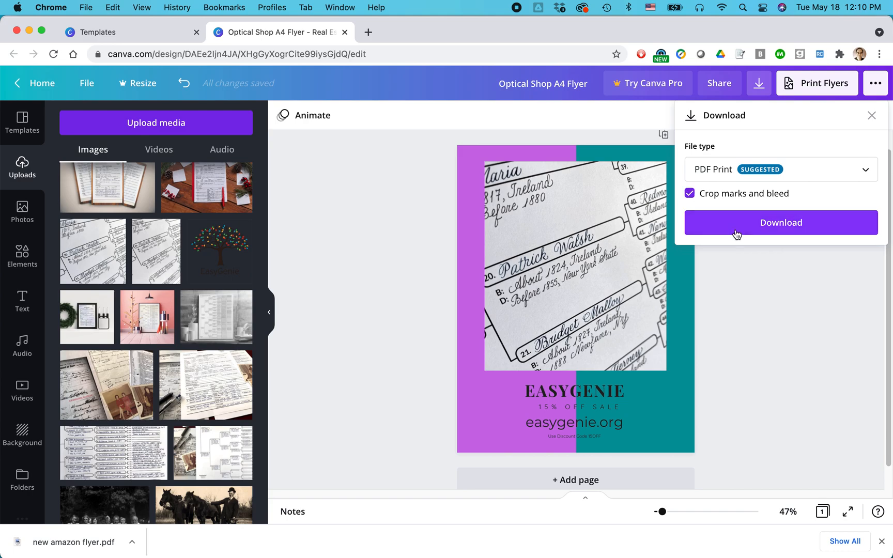
pyautogui.click(778, 231)
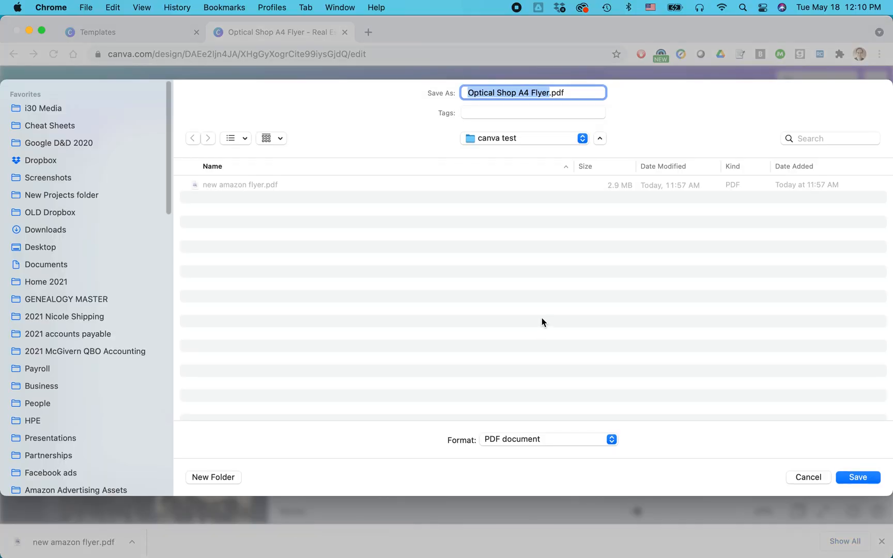
pyautogui.write('shopify fl')
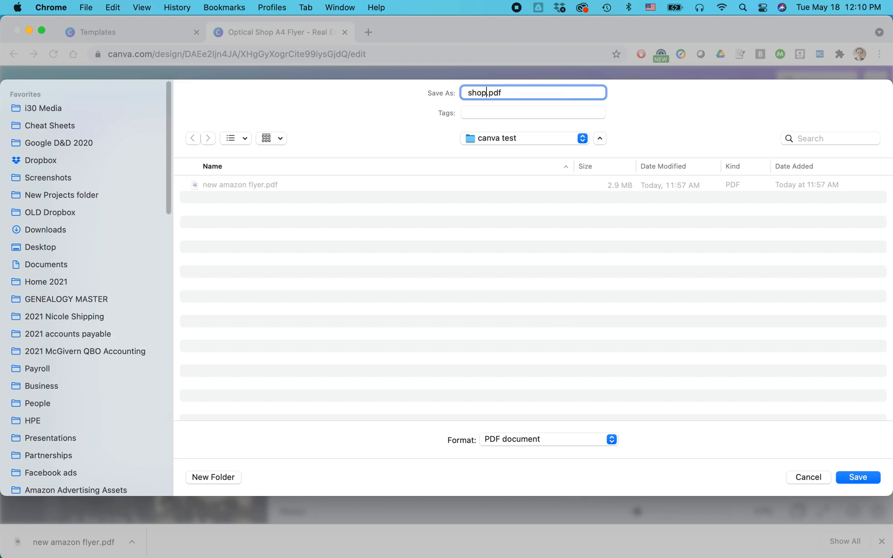
pyautogui.write('yer 2021')
pyautogui.click(854, 477)
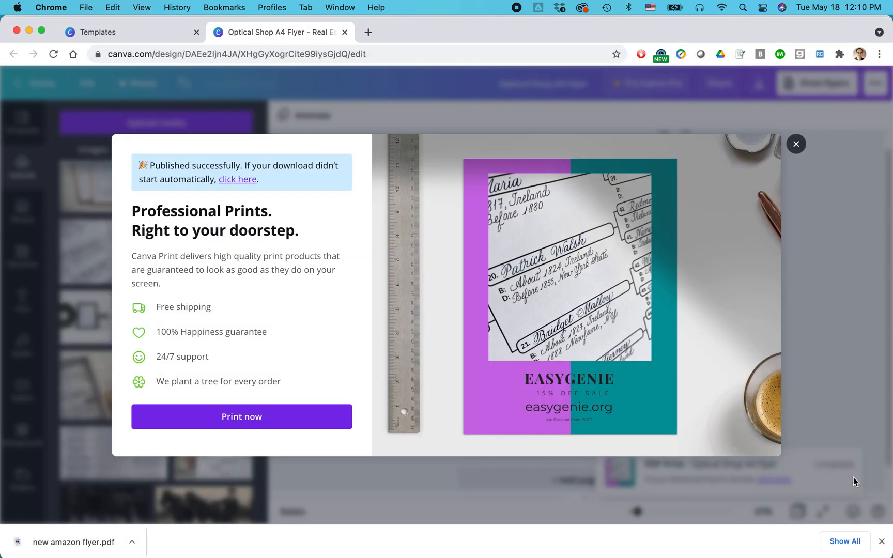
# Open the downloaded shopify flyer 2021.pdf in Preview to check its layout and crop marks, and return to Canva in Chrome
pyautogui.click(132, 542)
pyautogui.click(150, 489)
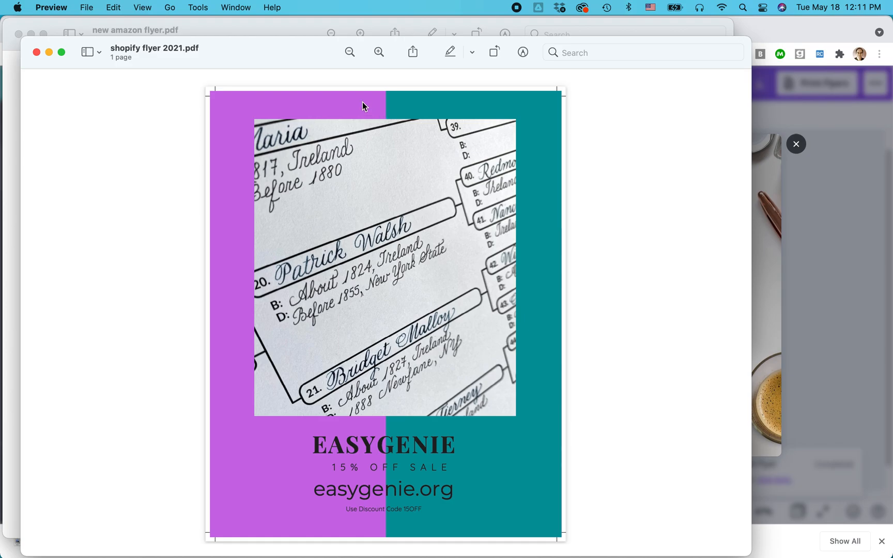
pyautogui.press('super+Tab')
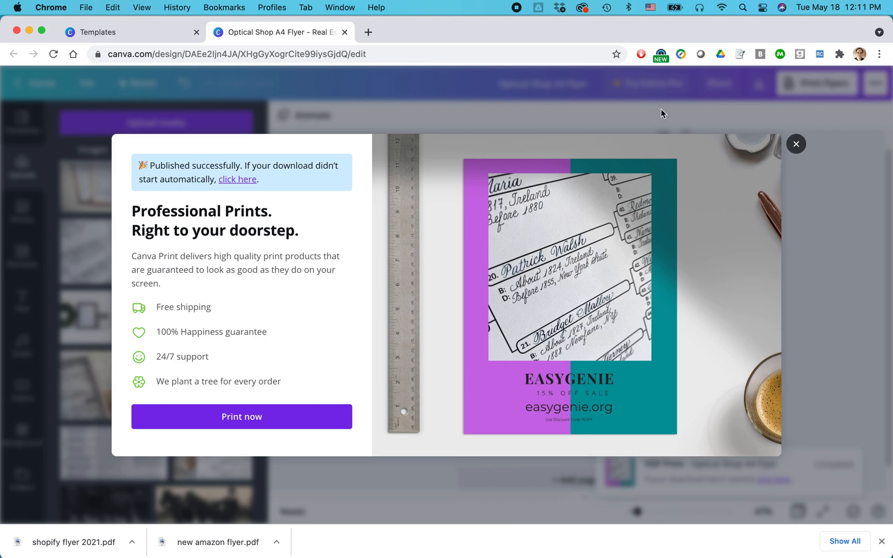
# Dismiss the professional prints offer and switch to Safari showing the Lean Media video page
pyautogui.click(795, 146)
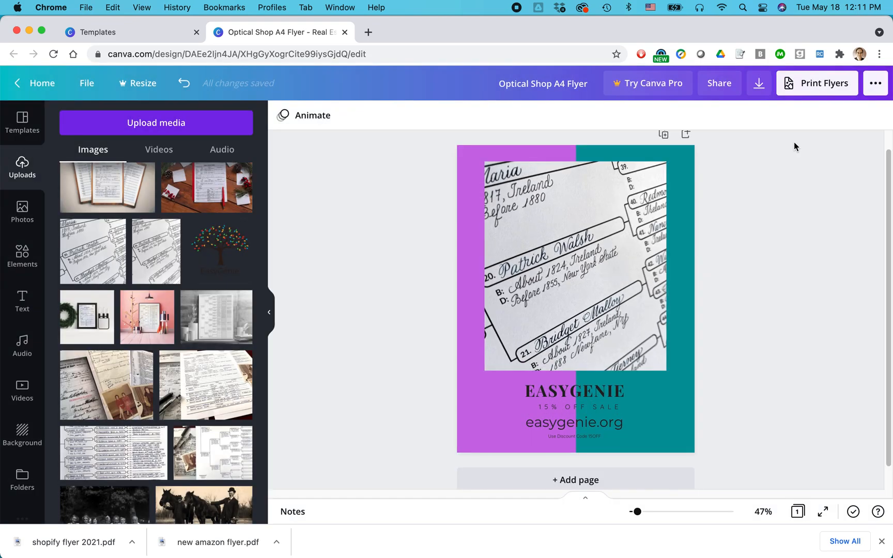
pyautogui.press('super+Tab')
pyautogui.press('super+Tab')
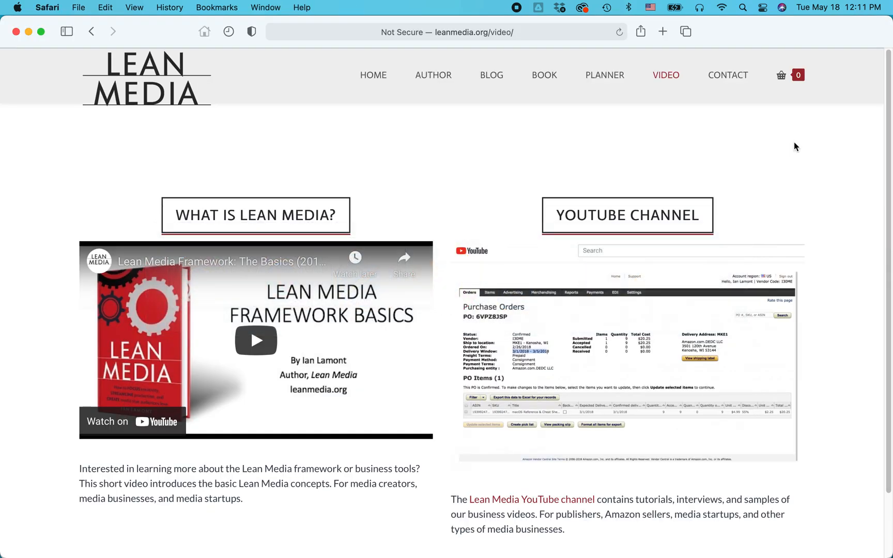